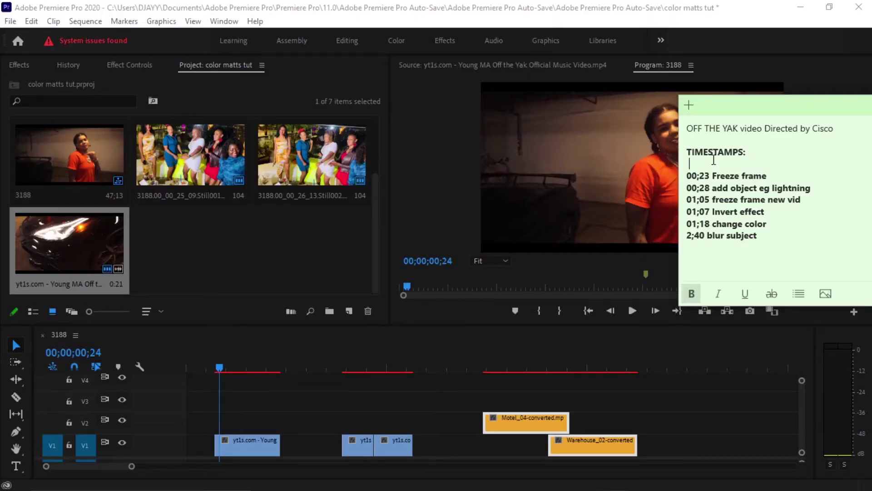
- Play the Off the Yak video in Firefox, slowing it to 0.25x and then back to 1x
{"action": "left_click", "coordinate": [425, 478]}
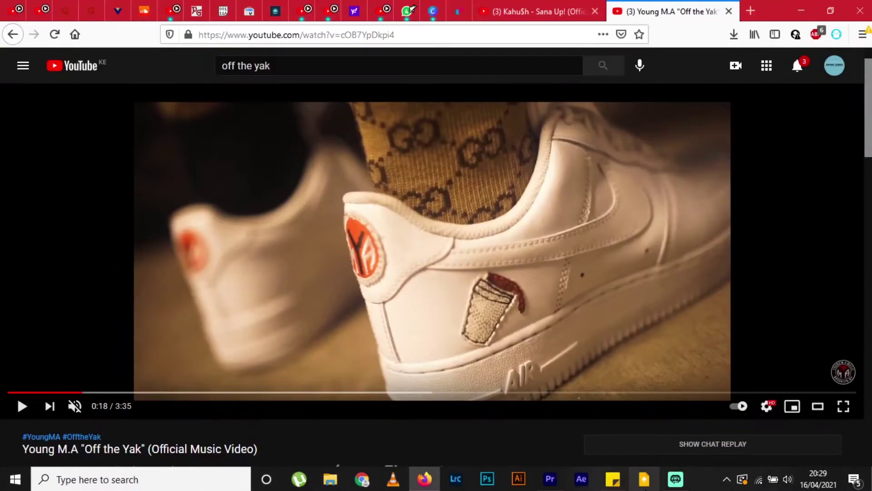
{"action": "left_click", "coordinate": [644, 478]}
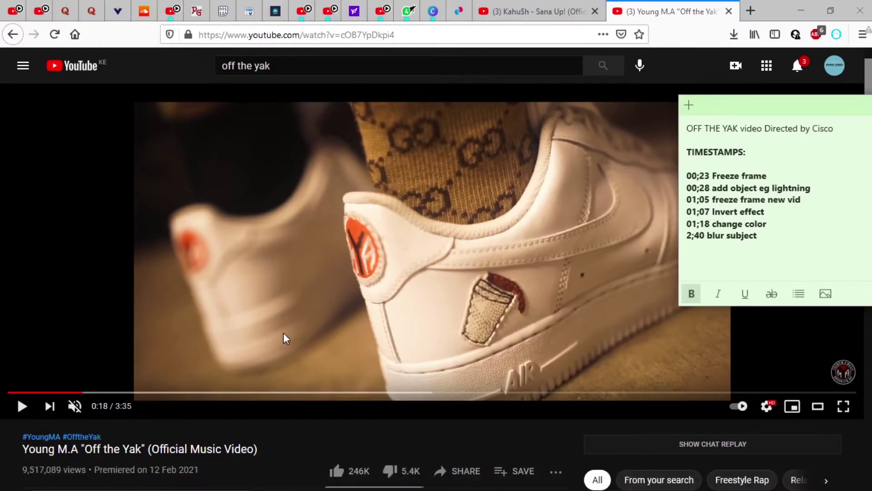
{"action": "left_click", "coordinate": [308, 274]}
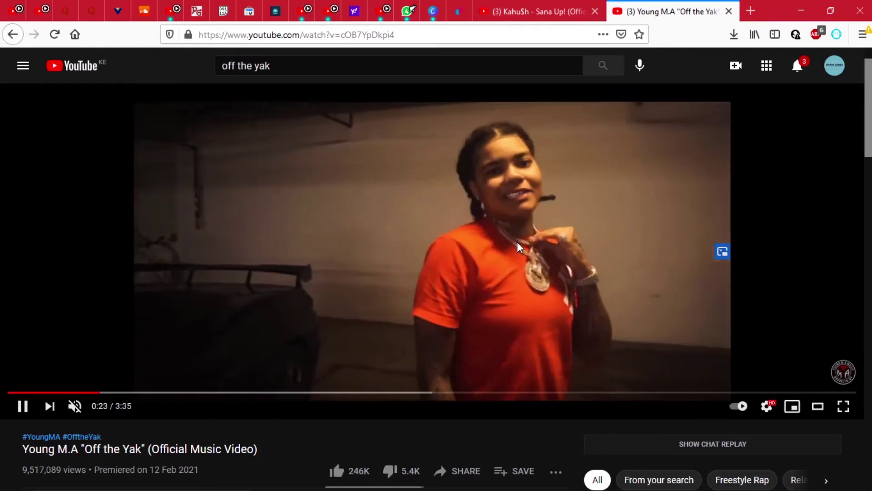
{"action": "key", "text": "Left"}
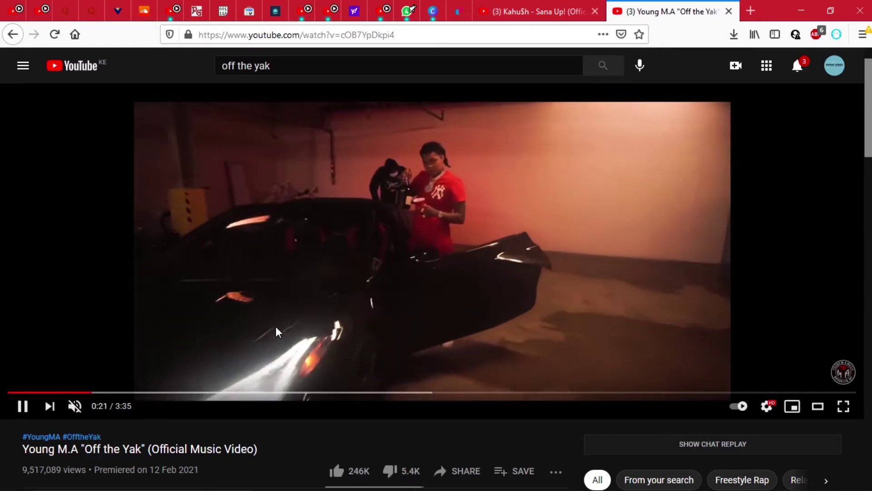
{"action": "key", "text": "shift+comma"}
{"action": "key", "text": "shift+comma"}
{"action": "key", "text": "shift+comma"}
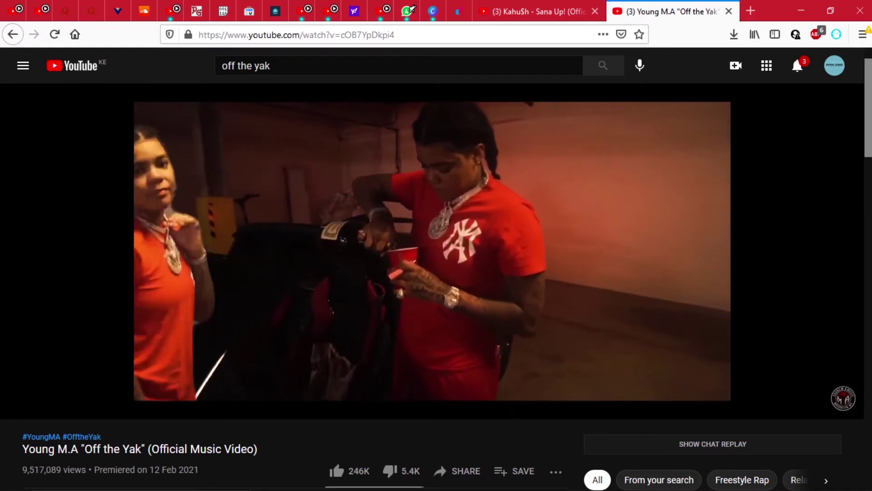
{"action": "key", "text": "shift+period"}
{"action": "key", "text": "shift+period"}
{"action": "key", "text": "shift+period"}
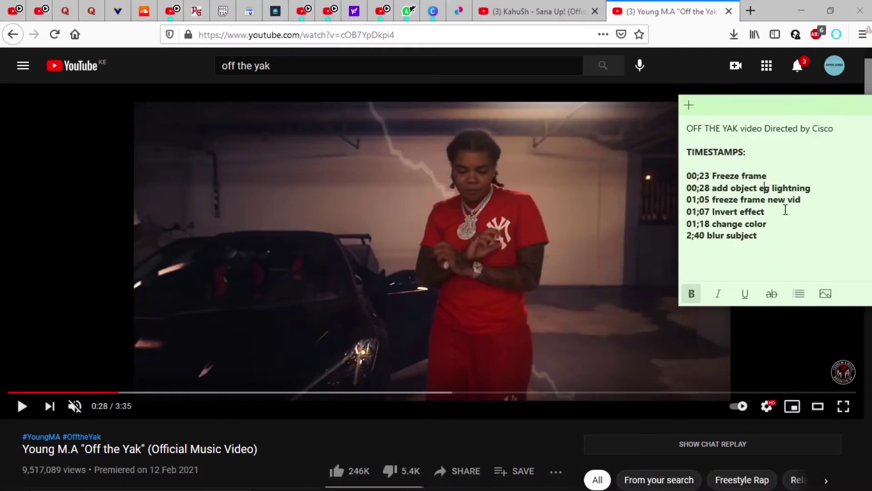
- Check the 01;05 freeze-frame note, skip to about 1:03 and pause at 1:08
{"action": "left_click_drag", "start_coordinate": [818, 199], "coordinate": [686, 200]}
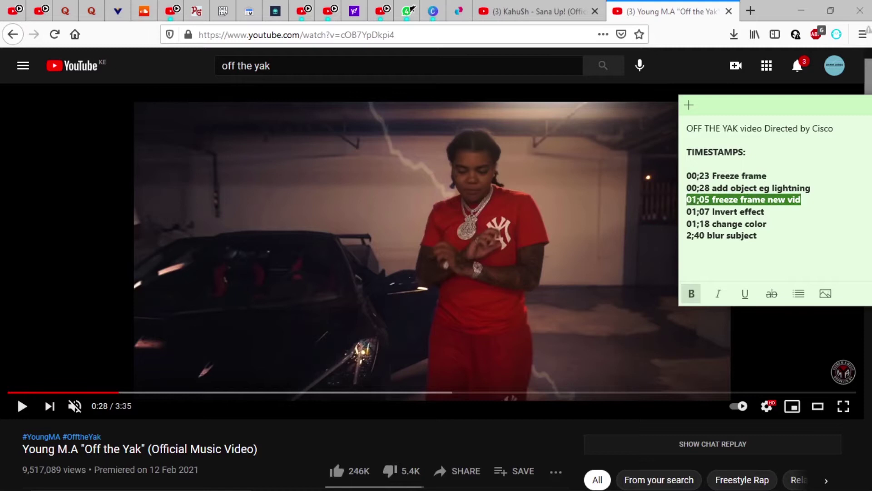
{"action": "left_click", "coordinate": [790, 207]}
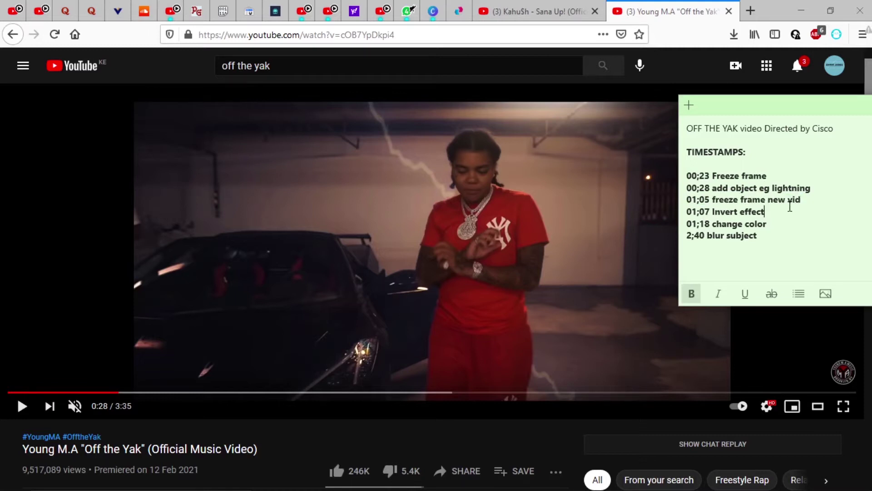
{"action": "left_click", "coordinate": [306, 443]}
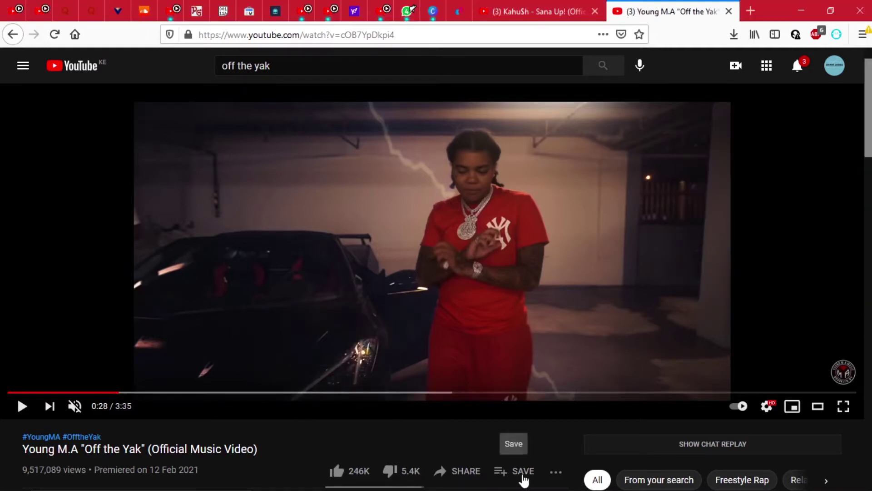
{"action": "left_click", "coordinate": [610, 481]}
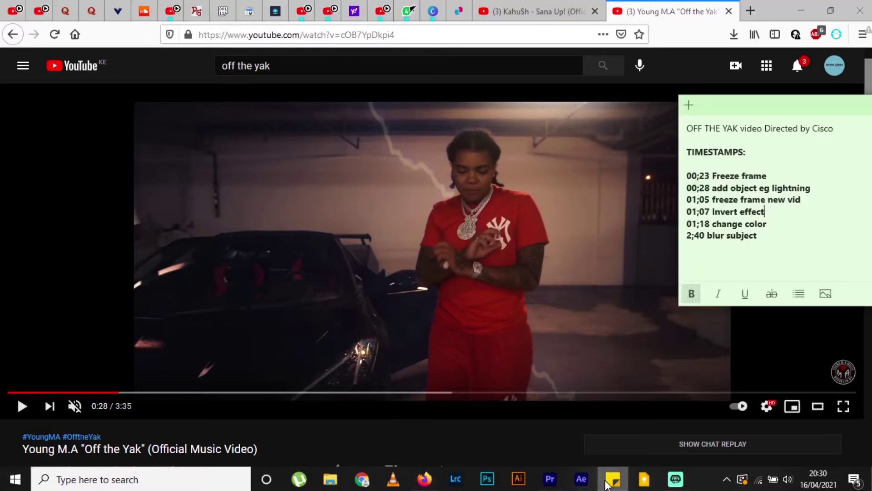
{"action": "left_click", "coordinate": [424, 327]}
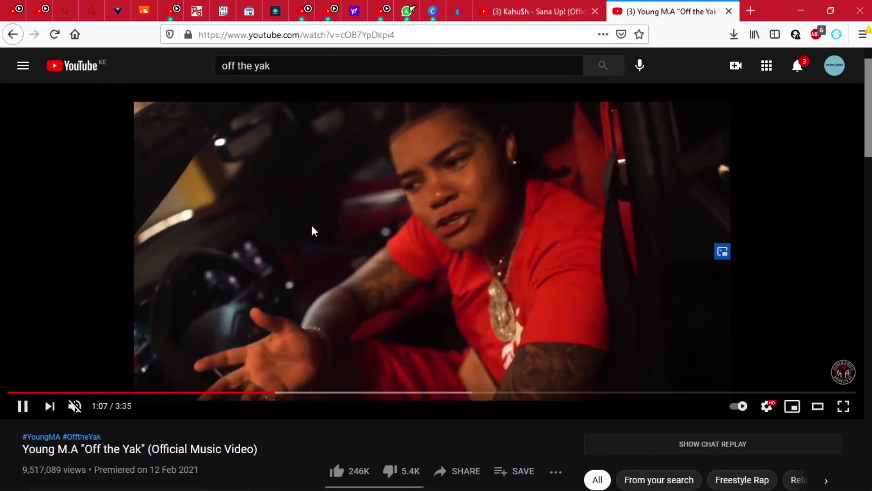
{"action": "left_click", "coordinate": [528, 237]}
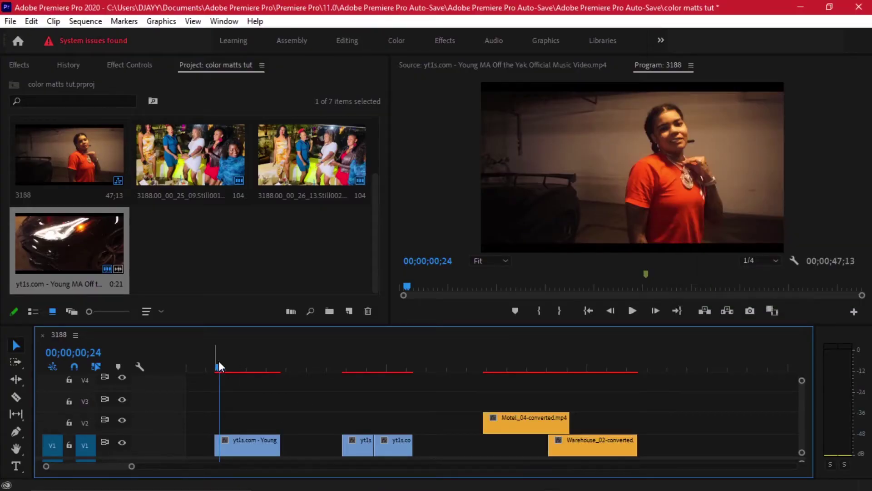
- Scrub the sequence playhead to 00;00;01;01
{"action": "left_click_drag", "start_coordinate": [220, 366], "coordinate": [264, 360]}
{"action": "left_click_drag", "start_coordinate": [378, 358], "coordinate": [233, 362]}
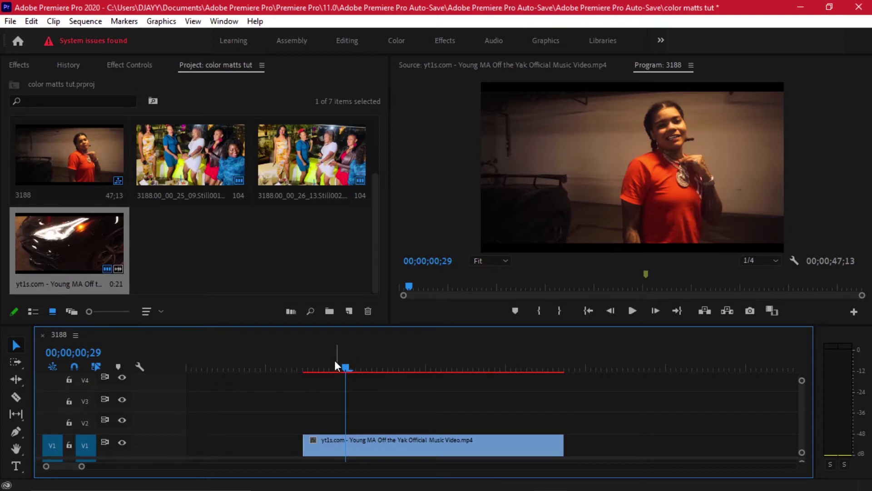
{"action": "mouse_move", "coordinate": [349, 361]}
{"action": "left_mouse_down"}
{"action": "mouse_move", "coordinate": [337, 358]}
{"action": "mouse_move", "coordinate": [361, 353]}
{"action": "left_mouse_up"}
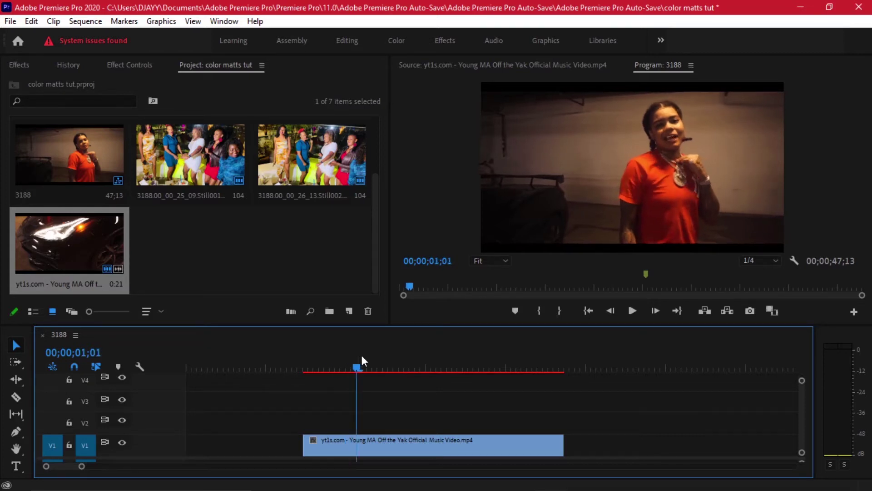
- Alt-duplicate the V1 music video clip onto V2 and trim the copy short
{"action": "left_click", "coordinate": [363, 439]}
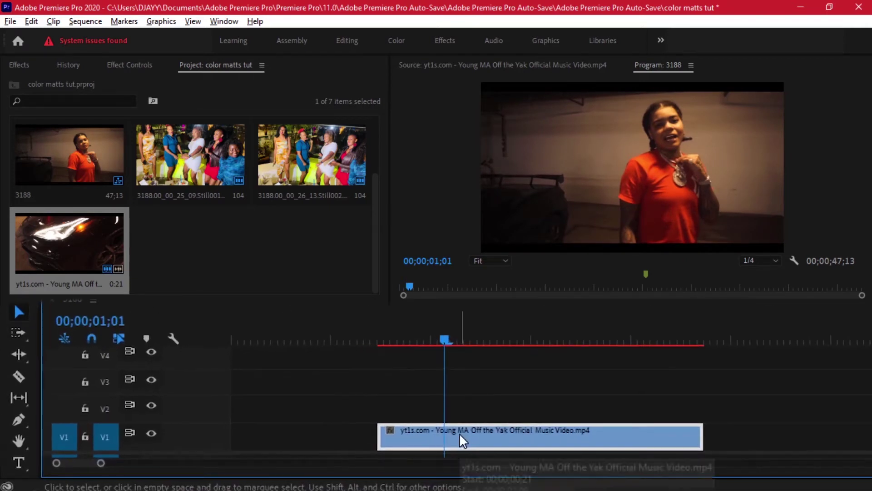
{"action": "left_click_drag", "start_coordinate": [459, 433], "coordinate": [461, 415]}
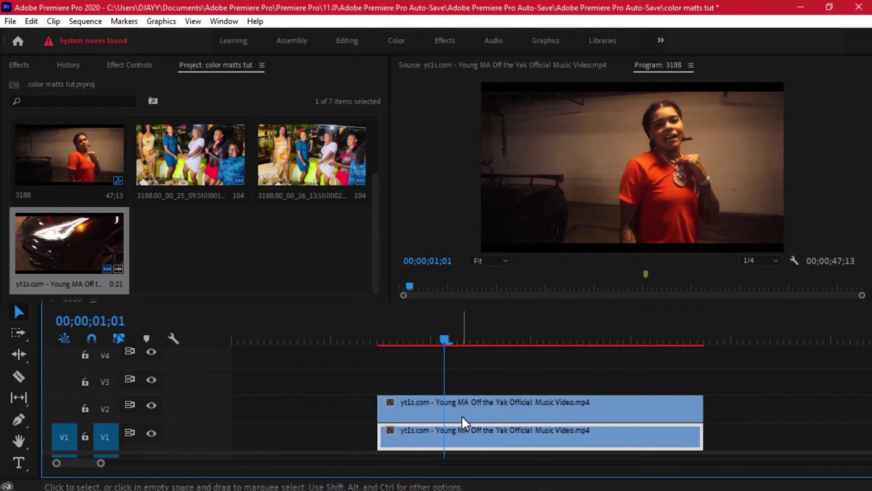
{"action": "left_click_drag", "start_coordinate": [563, 418], "coordinate": [331, 419]}
{"action": "left_click", "coordinate": [360, 367]}
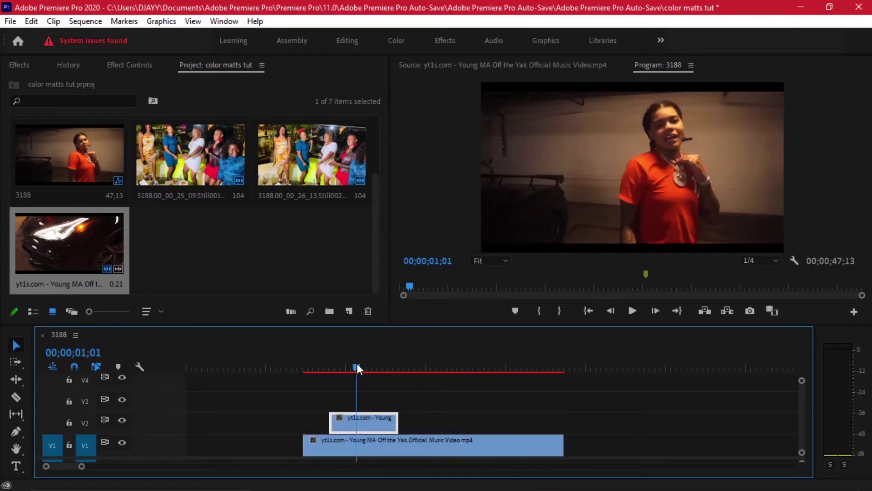
{"action": "left_click_drag", "start_coordinate": [359, 367], "coordinate": [356, 367]}
- Add a Frame Hold to the V2 copy and delete the piece before 00;00;01;01
{"action": "right_click", "coordinate": [358, 417]}
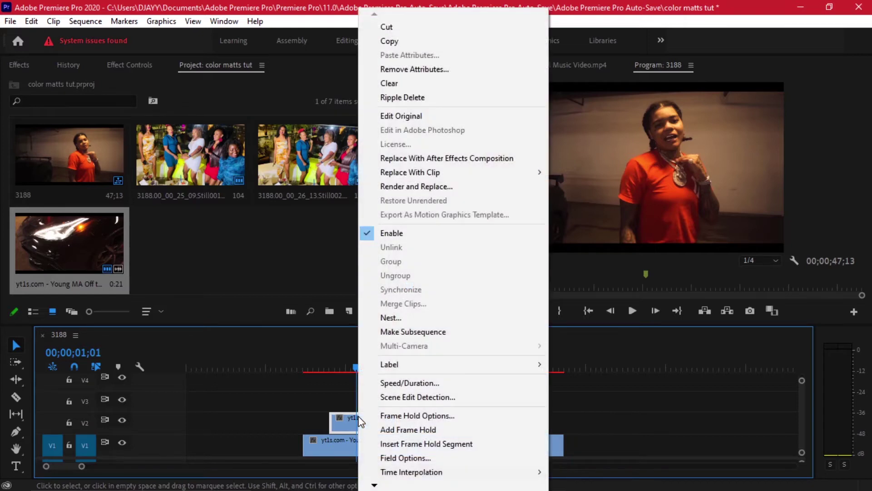
{"action": "left_click", "coordinate": [426, 430]}
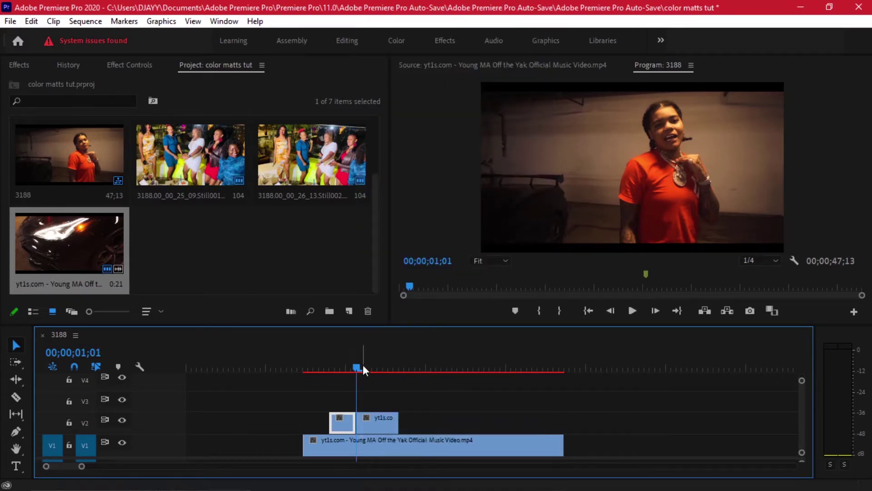
{"action": "left_click", "coordinate": [344, 416]}
{"action": "key", "text": "Delete"}
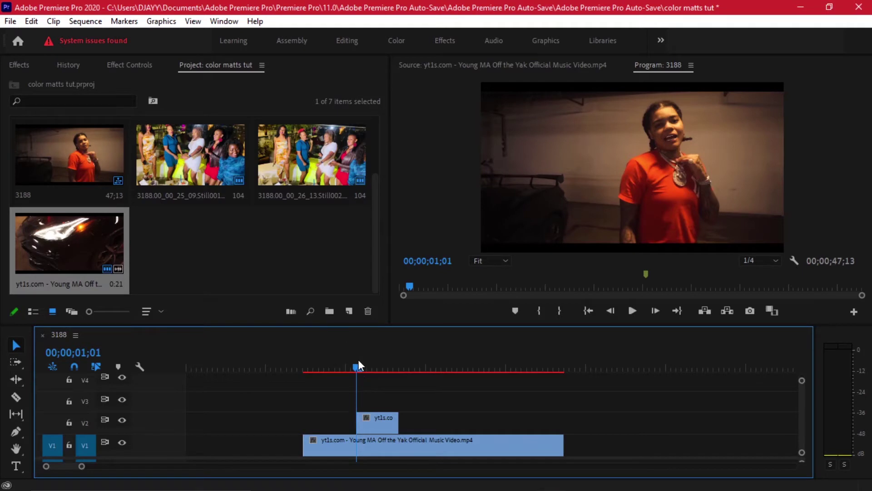
- Check the frozen frame by hiding and showing track V2
{"action": "mouse_move", "coordinate": [358, 366]}
{"action": "left_mouse_down"}
{"action": "mouse_move", "coordinate": [394, 366]}
{"action": "mouse_move", "coordinate": [342, 368]}
{"action": "mouse_move", "coordinate": [367, 370]}
{"action": "mouse_move", "coordinate": [324, 357]}
{"action": "mouse_move", "coordinate": [399, 353]}
{"action": "mouse_move", "coordinate": [358, 353]}
{"action": "left_mouse_up"}
{"action": "left_click", "coordinate": [121, 420]}
{"action": "left_click", "coordinate": [122, 421]}
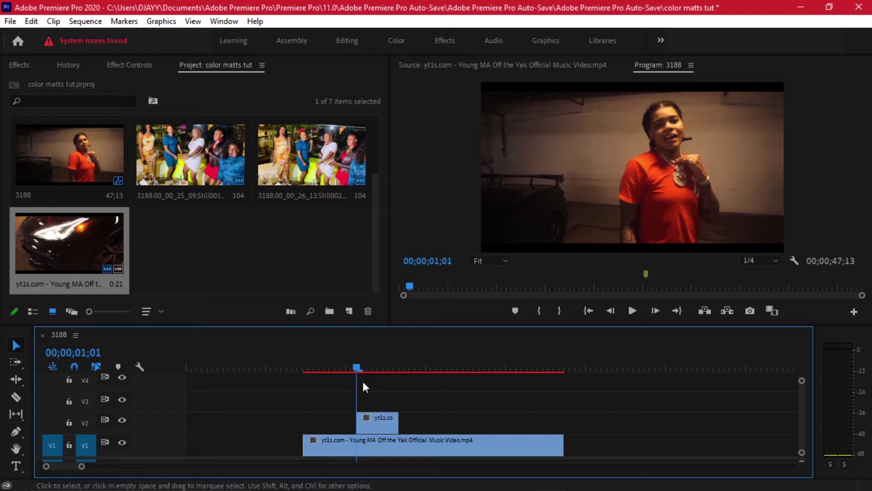
{"action": "scroll", "coordinate": [364, 385], "scroll_direction": "up", "scroll_amount": 1}
- Add a Pen mask to the frozen V2 clip's Opacity and maximize the Program monitor
{"action": "left_click", "coordinate": [381, 416]}
{"action": "left_click", "coordinate": [137, 66]}
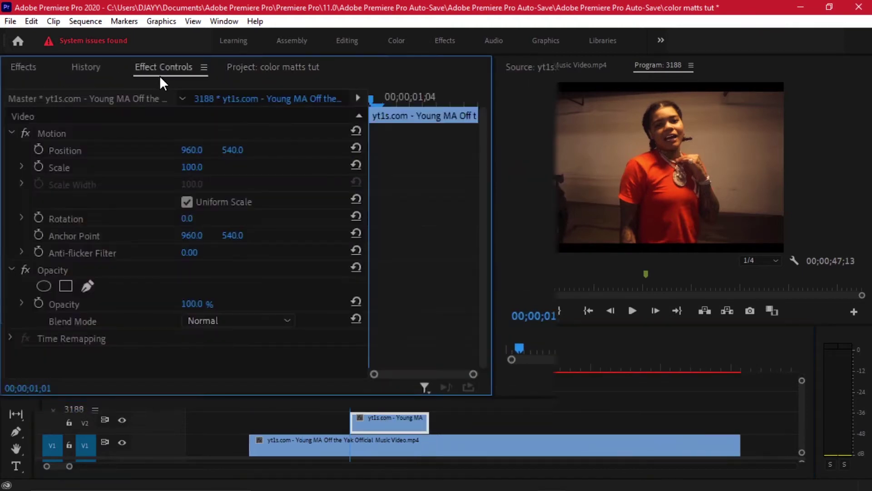
{"action": "left_click", "coordinate": [50, 269]}
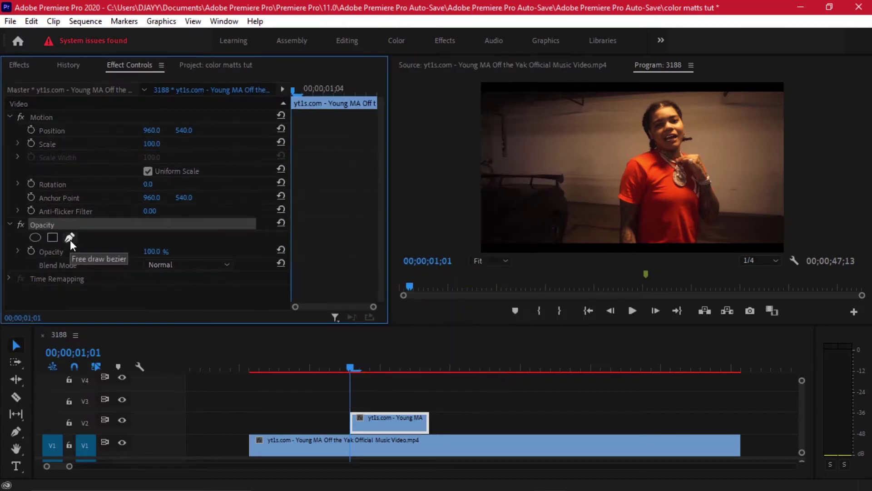
{"action": "left_click", "coordinate": [70, 238]}
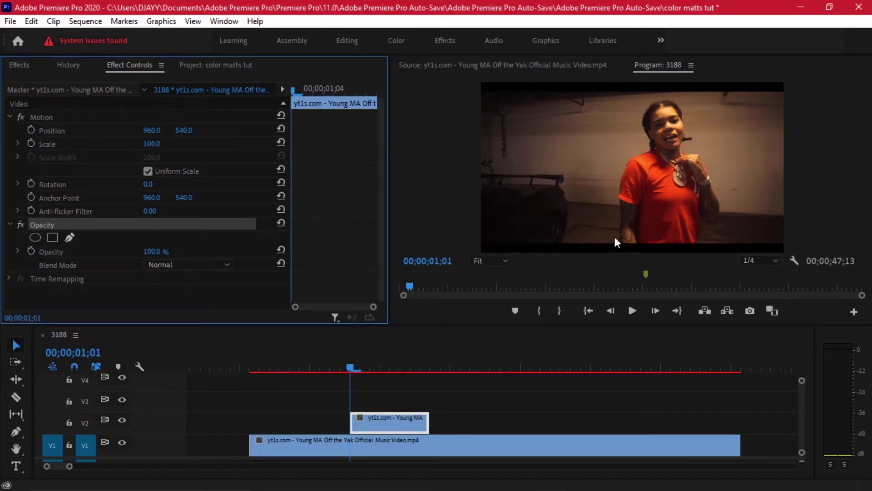
{"action": "left_click", "coordinate": [69, 238]}
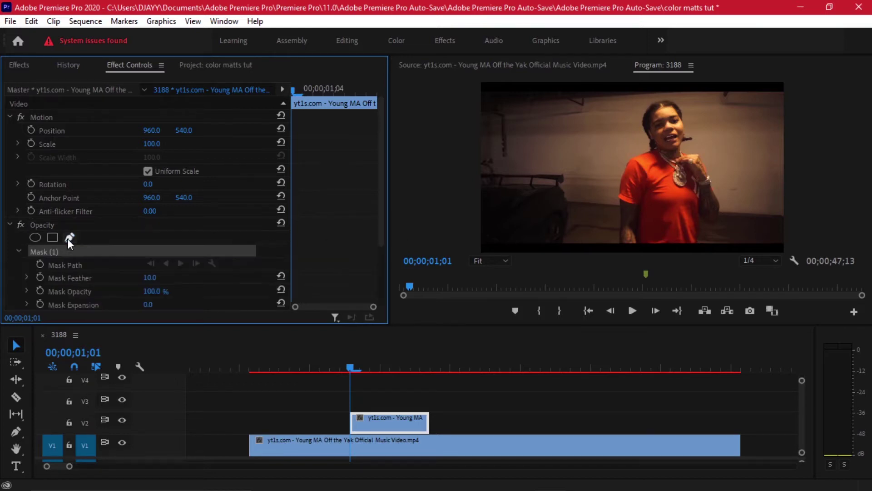
{"action": "key", "text": "grave"}
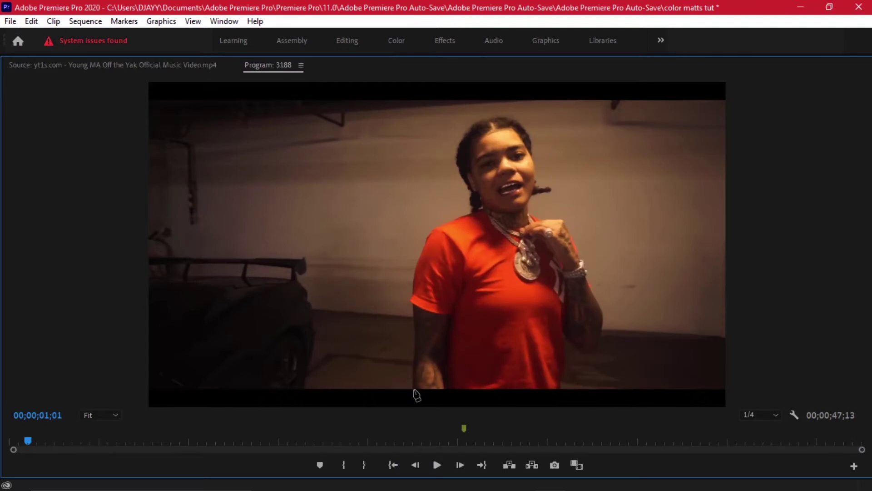
- Trace the mask up her left side, over the shoulder and head, removing a stray point
{"action": "left_click_drag", "start_coordinate": [414, 389], "coordinate": [414, 353]}
{"action": "left_click", "coordinate": [414, 309]}
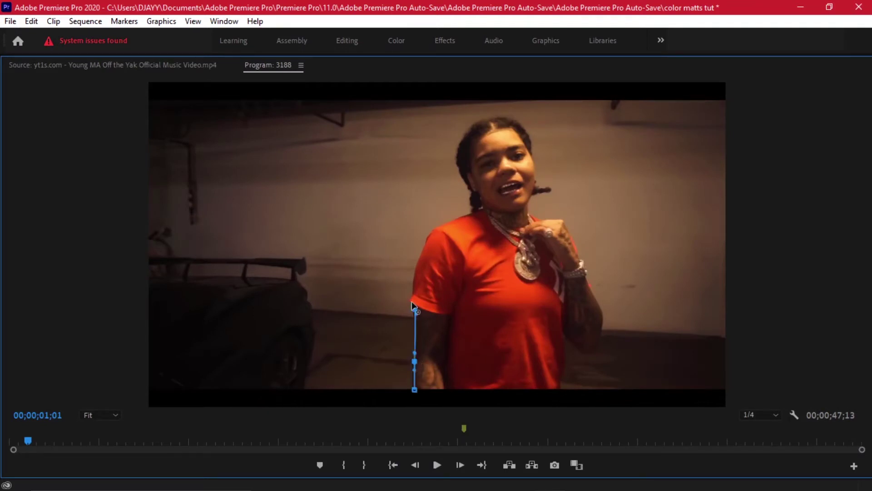
{"action": "left_click_drag", "start_coordinate": [414, 281], "coordinate": [416, 271]}
{"action": "left_click_drag", "start_coordinate": [433, 231], "coordinate": [440, 227]}
{"action": "left_click", "coordinate": [463, 215]}
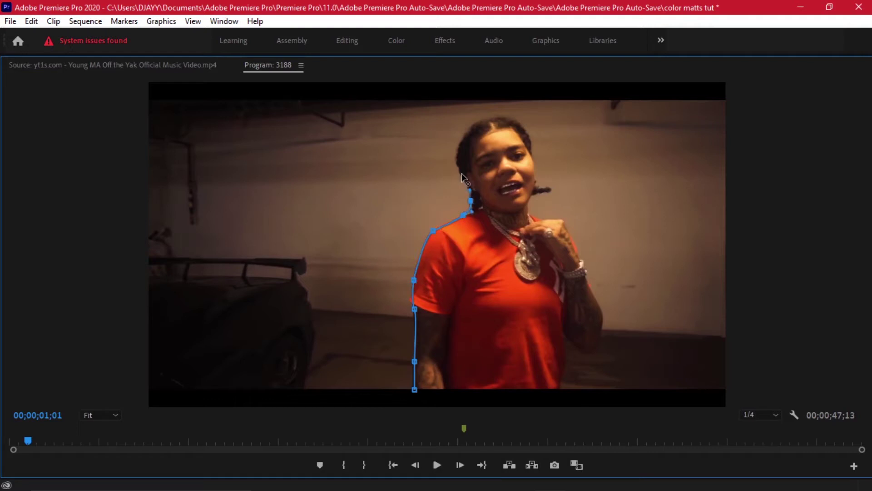
{"action": "left_click_drag", "start_coordinate": [463, 174], "coordinate": [507, 107]}
{"action": "left_click", "coordinate": [512, 112]}
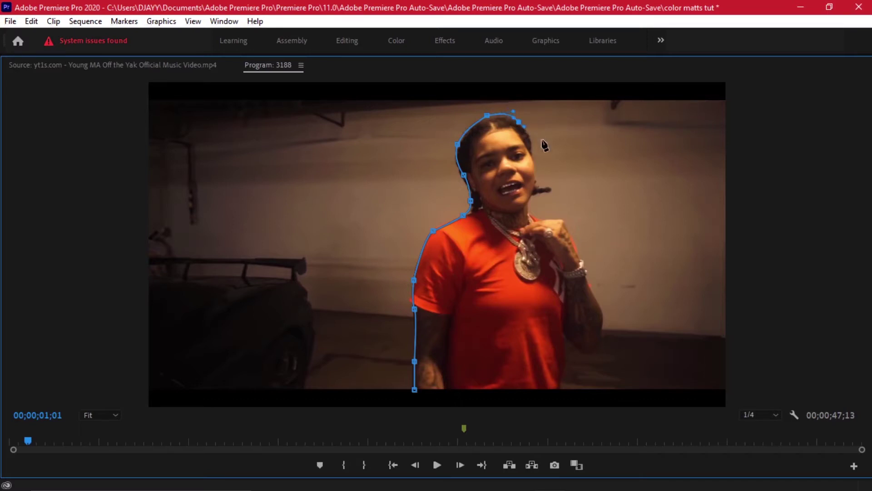
{"action": "left_click", "coordinate": [534, 149]}
{"action": "left_click", "coordinate": [552, 186]}
{"action": "left_click", "coordinate": [536, 198]}
{"action": "key", "text": "ctrl+z"}
- At 100% zoom, extend the mask outline down around her hand, undoing a misplaced point
{"action": "left_click", "coordinate": [116, 415]}
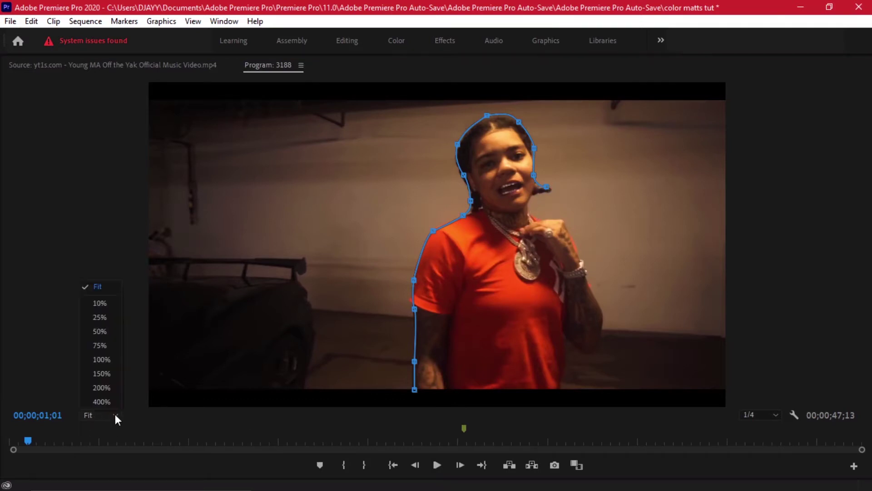
{"action": "left_click", "coordinate": [101, 359]}
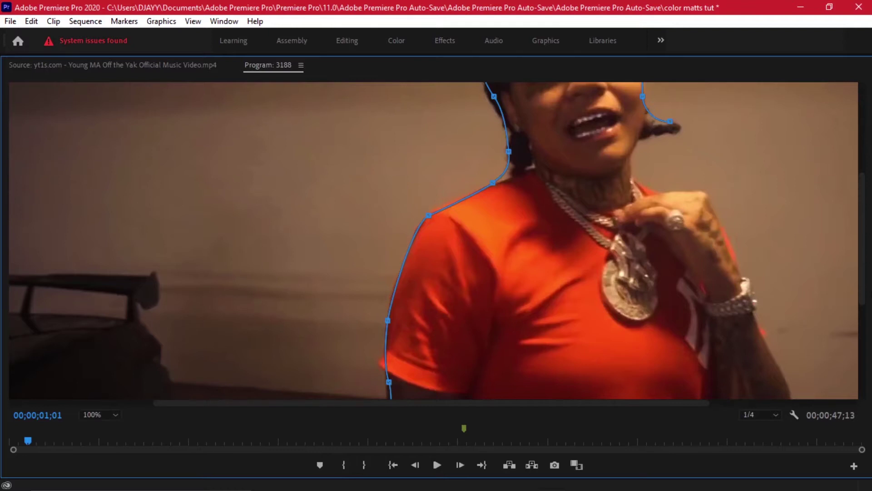
{"action": "scroll", "coordinate": [668, 236], "scroll_direction": "up", "scroll_amount": 3}
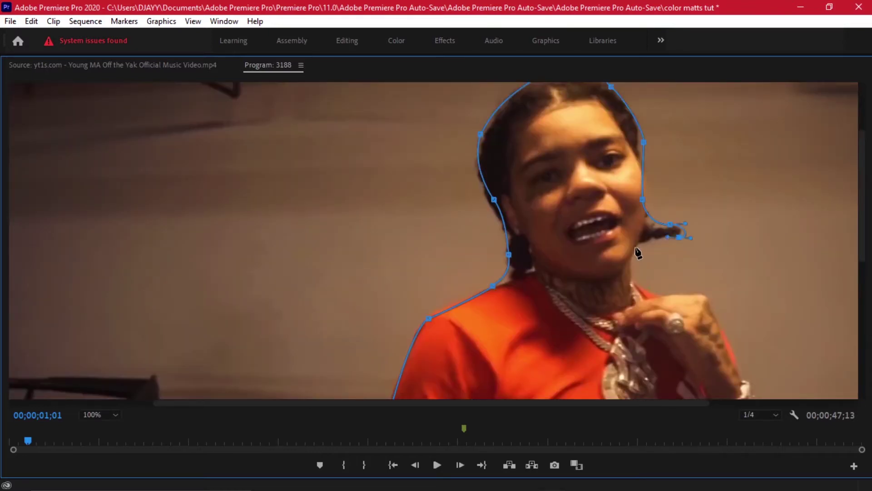
{"action": "left_click", "coordinate": [635, 247]}
{"action": "left_click", "coordinate": [632, 276]}
{"action": "left_click", "coordinate": [656, 292]}
{"action": "left_click", "coordinate": [693, 293]}
{"action": "left_click", "coordinate": [706, 293]}
{"action": "left_click", "coordinate": [714, 311]}
{"action": "left_click", "coordinate": [739, 369]}
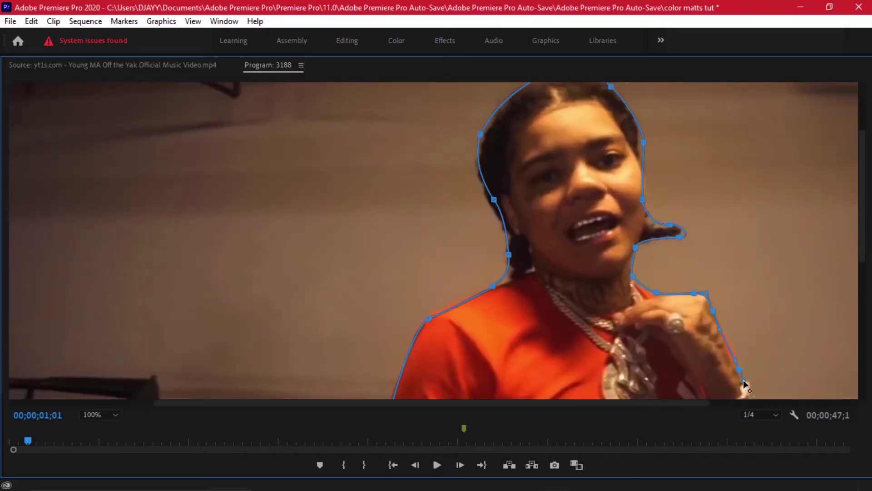
{"action": "scroll", "coordinate": [745, 385], "scroll_direction": "down", "scroll_amount": 6}
{"action": "key", "text": "ctrl+z"}
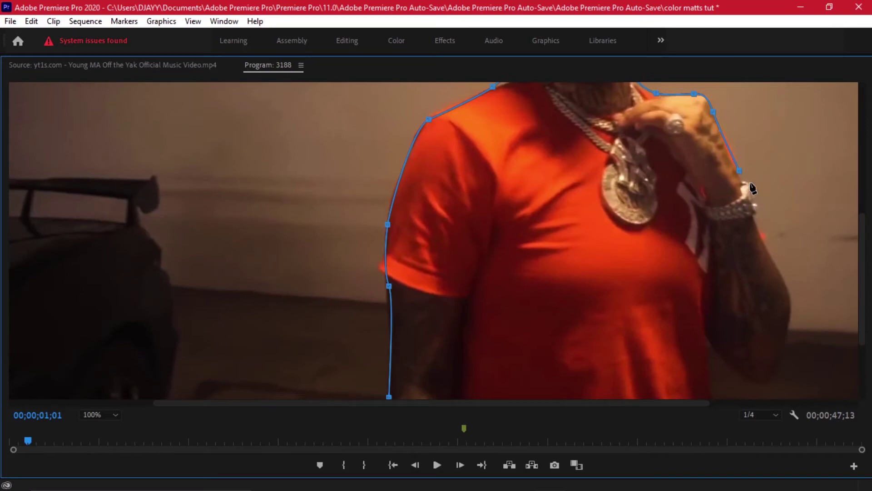
- Continue the mask around her wrist and hand and down the arm to the frame bottom
{"action": "left_click_drag", "start_coordinate": [772, 261], "coordinate": [776, 268]}
{"action": "left_click", "coordinate": [785, 349]}
{"action": "left_click", "coordinate": [766, 382]}
{"action": "mouse_move", "coordinate": [736, 372]}
{"action": "left_mouse_down"}
{"action": "mouse_move", "coordinate": [709, 363]}
{"action": "mouse_move", "coordinate": [707, 383]}
{"action": "left_mouse_up"}
{"action": "left_click", "coordinate": [710, 339]}
{"action": "scroll", "coordinate": [851, 356], "scroll_direction": "down", "scroll_amount": 3}
{"action": "left_click", "coordinate": [709, 264]}
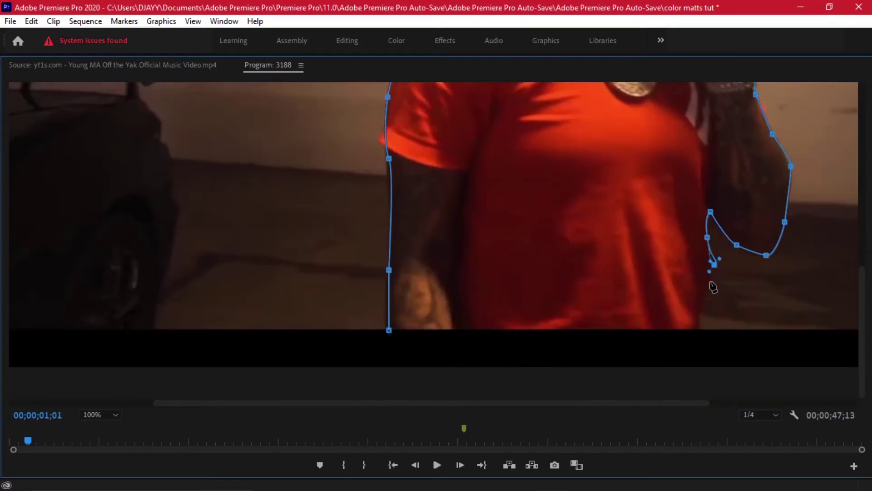
{"action": "left_click", "coordinate": [708, 295]}
{"action": "left_click", "coordinate": [699, 320]}
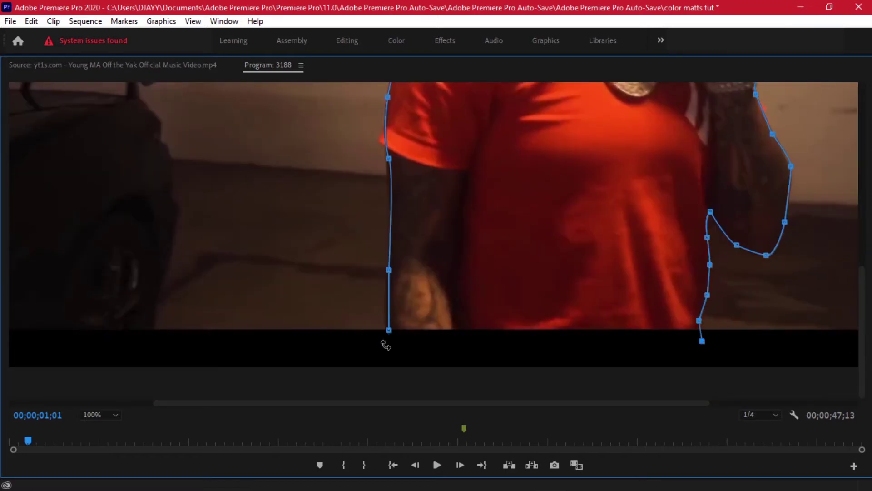
{"action": "left_click", "coordinate": [100, 414]}
{"action": "left_click", "coordinate": [93, 400]}
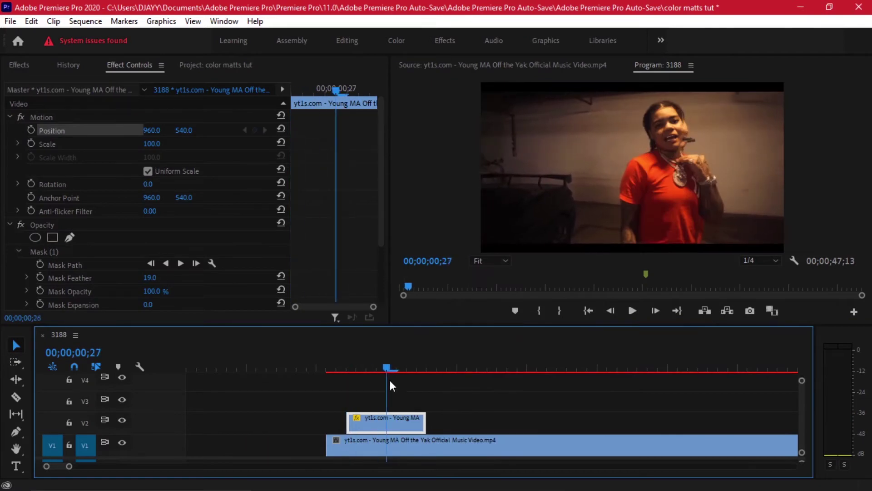
- Keyframe the clone's Position near 00;00;00;28, shifting X to the side (785, then nudged)
{"action": "left_click_drag", "start_coordinate": [385, 386], "coordinate": [426, 381]}
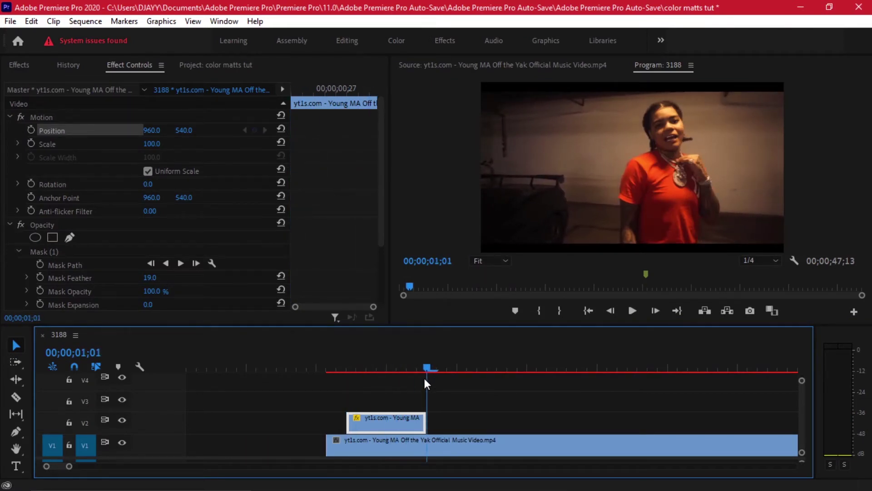
{"action": "left_click", "coordinate": [386, 414]}
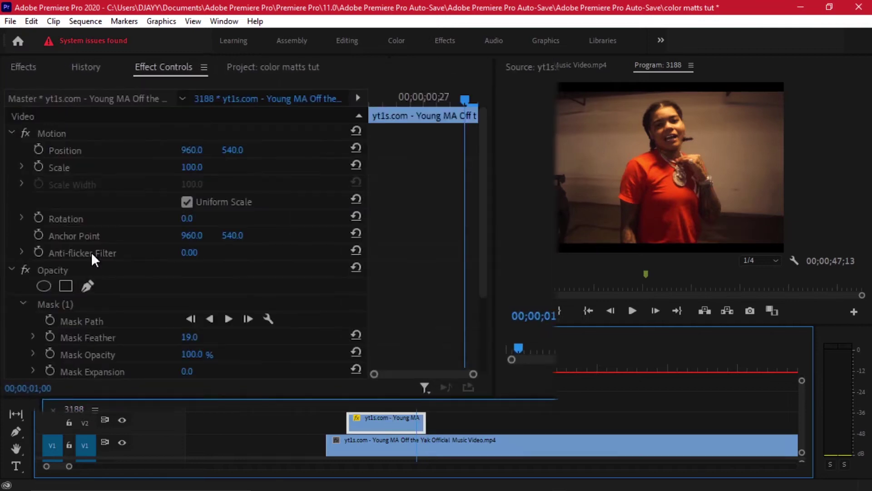
{"action": "left_click", "coordinate": [53, 130]}
{"action": "left_click", "coordinate": [35, 149]}
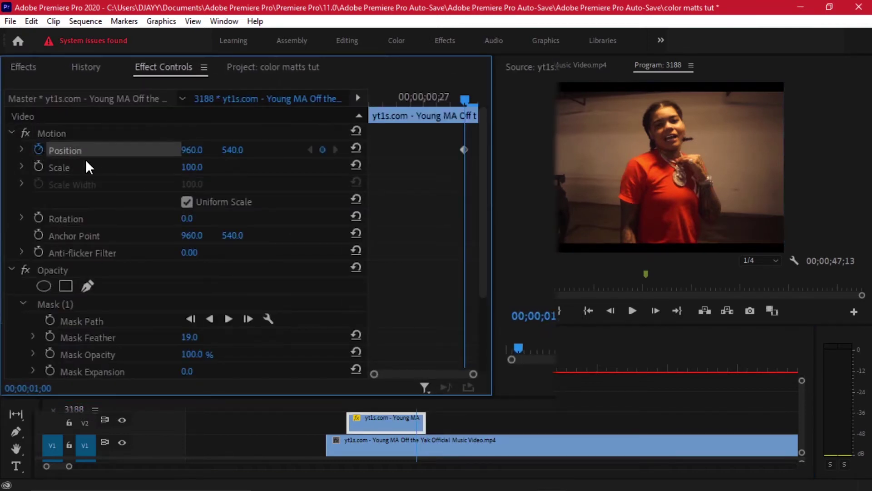
{"action": "left_click", "coordinate": [465, 149]}
{"action": "left_click", "coordinate": [198, 150]}
{"action": "type", "text": "785"}
{"action": "key", "text": "Return"}
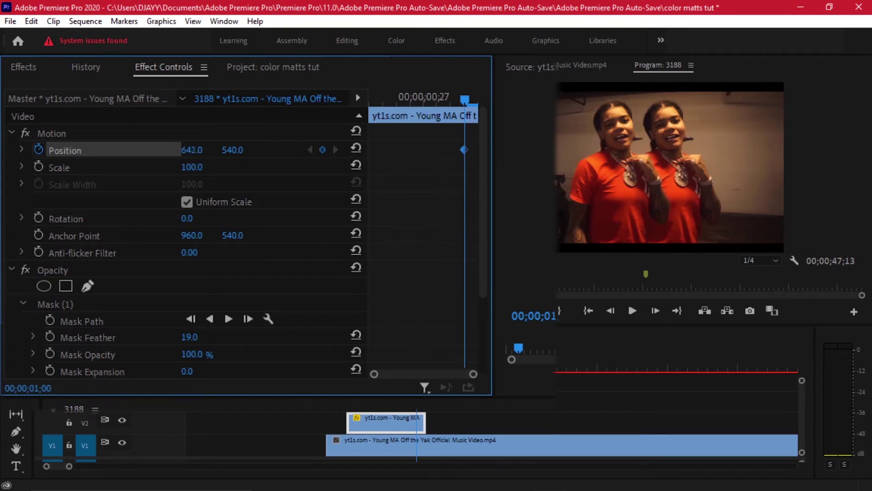
{"action": "mouse_move", "coordinate": [191, 150]}
{"action": "left_mouse_down"}
{"action": "mouse_move", "coordinate": [200, 150]}
{"action": "mouse_move", "coordinate": [178, 155]}
{"action": "left_mouse_up"}
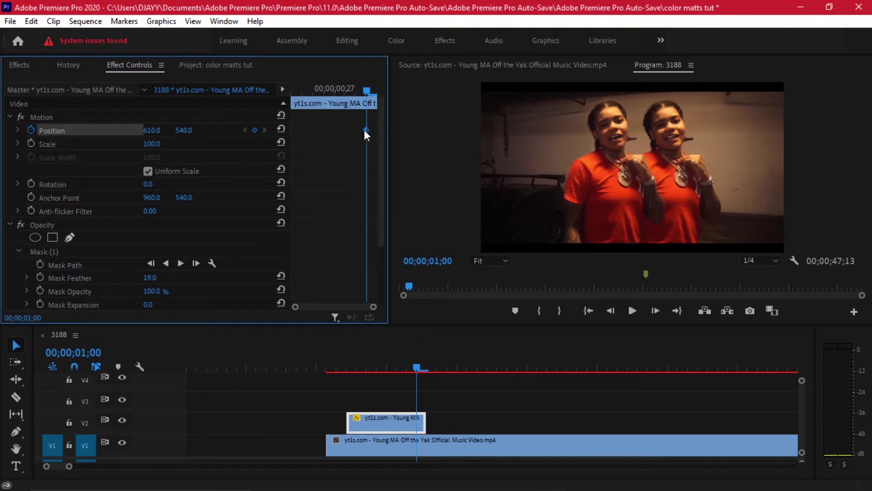
- Add a later Position keyframe returning the clone to centre and adjust the slide timing
{"action": "left_click_drag", "start_coordinate": [346, 130], "coordinate": [334, 128]}
{"action": "mouse_move", "coordinate": [356, 92]}
{"action": "left_mouse_down"}
{"action": "mouse_move", "coordinate": [333, 86]}
{"action": "mouse_move", "coordinate": [367, 94]}
{"action": "left_mouse_up"}
{"action": "left_click", "coordinate": [280, 128]}
{"action": "left_click_drag", "start_coordinate": [371, 131], "coordinate": [377, 132]}
{"action": "mouse_move", "coordinate": [399, 368]}
{"action": "left_mouse_down"}
{"action": "mouse_move", "coordinate": [367, 364]}
{"action": "mouse_move", "coordinate": [415, 366]}
{"action": "left_mouse_up"}
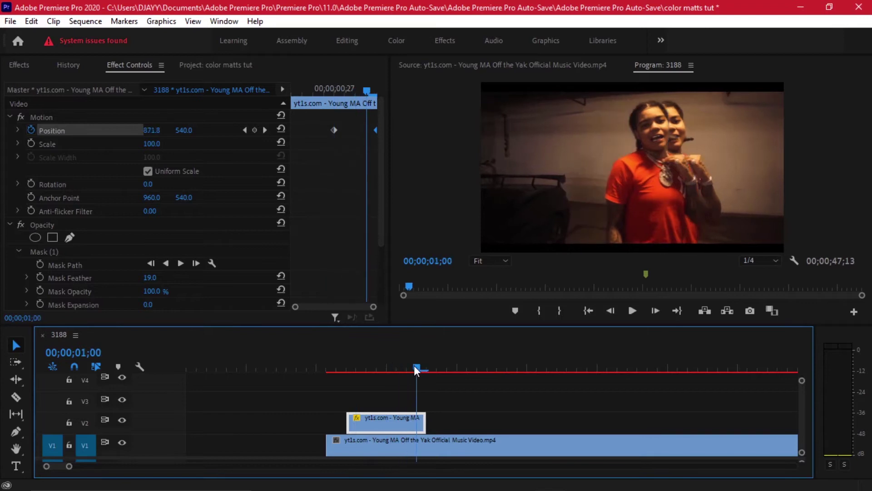
{"action": "left_click", "coordinate": [307, 130]}
{"action": "left_click_drag", "start_coordinate": [307, 131], "coordinate": [299, 130]}
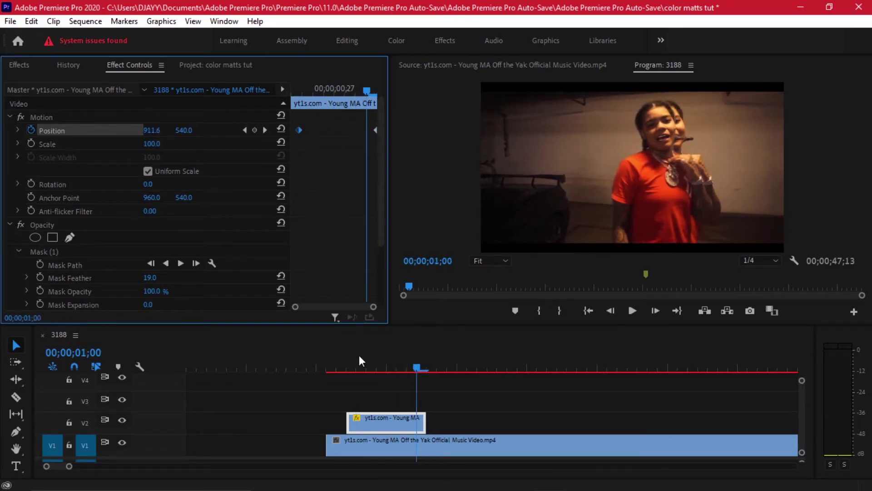
{"action": "left_click_drag", "start_coordinate": [409, 363], "coordinate": [427, 375]}
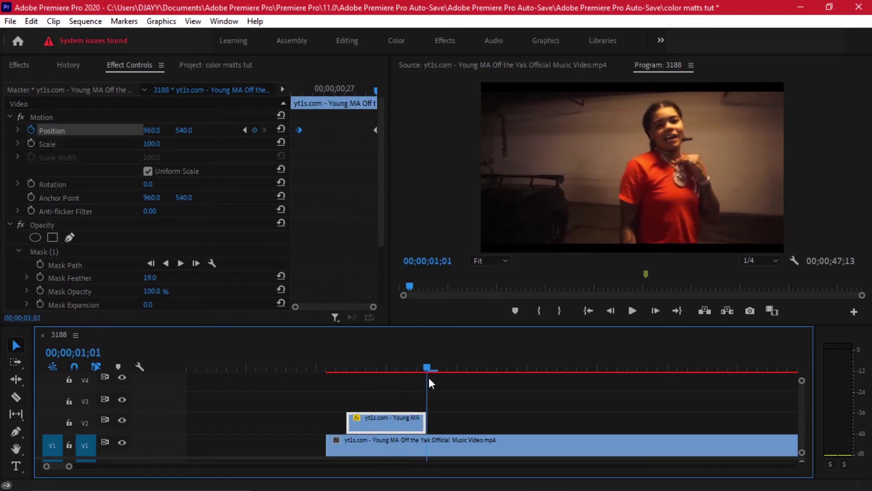
{"action": "left_click", "coordinate": [411, 400]}
- Alt-duplicate the masked clone clip onto track V3
{"action": "left_click_drag", "start_coordinate": [391, 420], "coordinate": [388, 405]}
{"action": "left_click_drag", "start_coordinate": [431, 375], "coordinate": [413, 365]}
{"action": "left_click", "coordinate": [245, 130]}
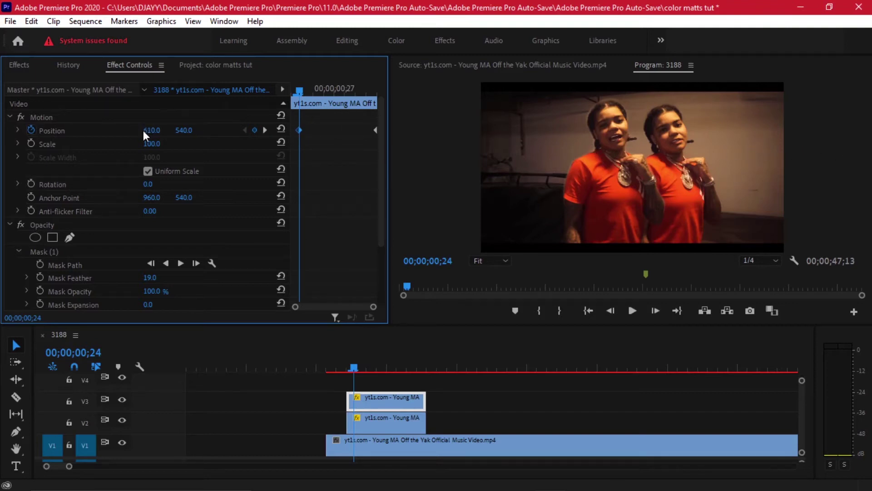
- Drag the V3 clone's starting X position right to about 1400
{"action": "left_click_drag", "start_coordinate": [143, 130], "coordinate": [460, 130]}
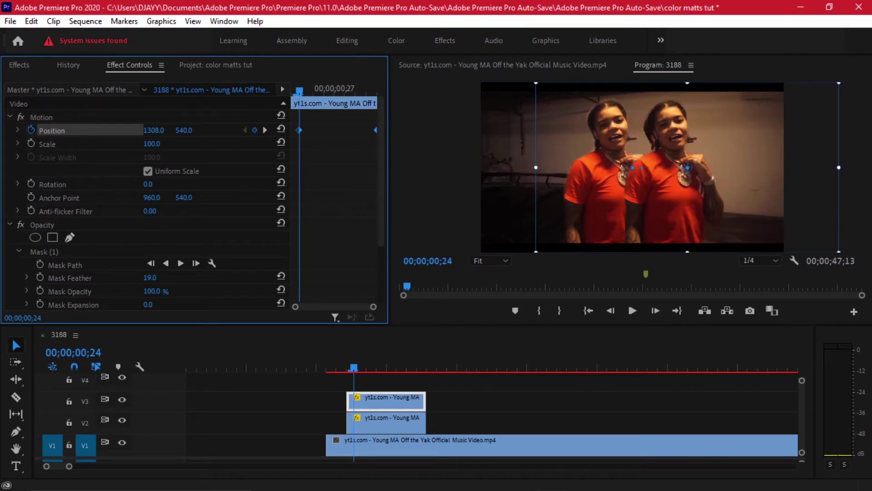
{"action": "left_click_drag", "start_coordinate": [460, 130], "coordinate": [502, 130]}
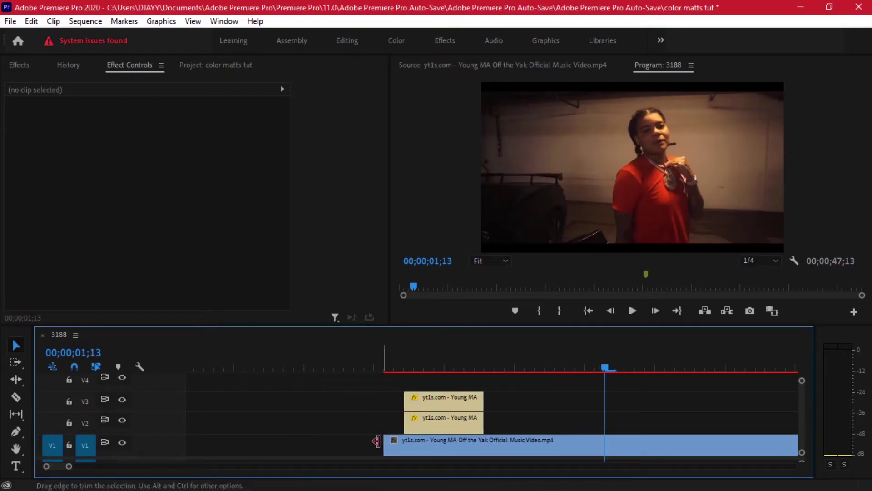
- Extend the V1 clip's start leftward and zoom the timeline
{"action": "left_click_drag", "start_coordinate": [376, 441], "coordinate": [315, 442]}
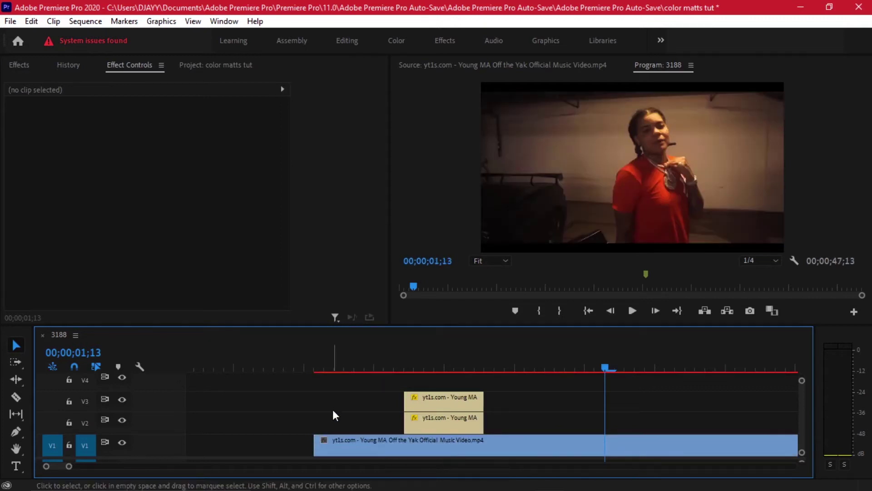
{"action": "key", "text": "minus"}
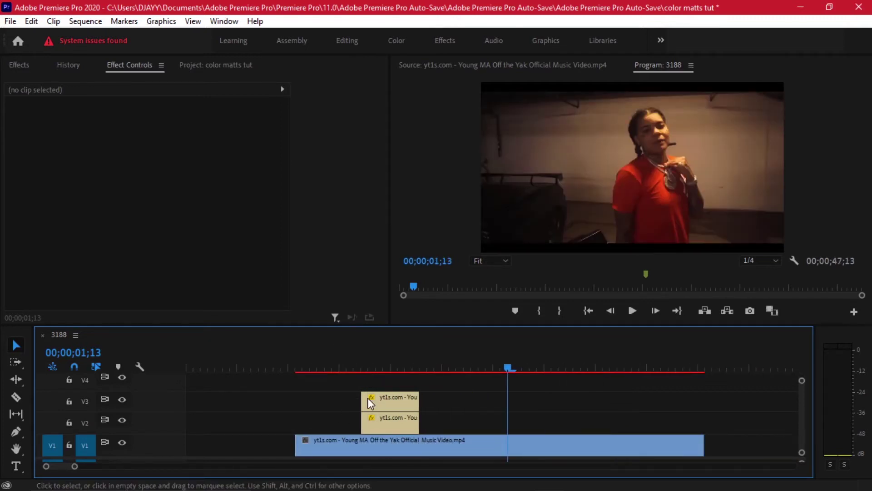
{"action": "scroll", "coordinate": [368, 398], "scroll_direction": "up", "scroll_amount": 2}
{"action": "scroll", "coordinate": [368, 399], "scroll_direction": "up", "scroll_amount": 2}
{"action": "scroll", "coordinate": [388, 402], "scroll_direction": "down", "scroll_amount": 3}
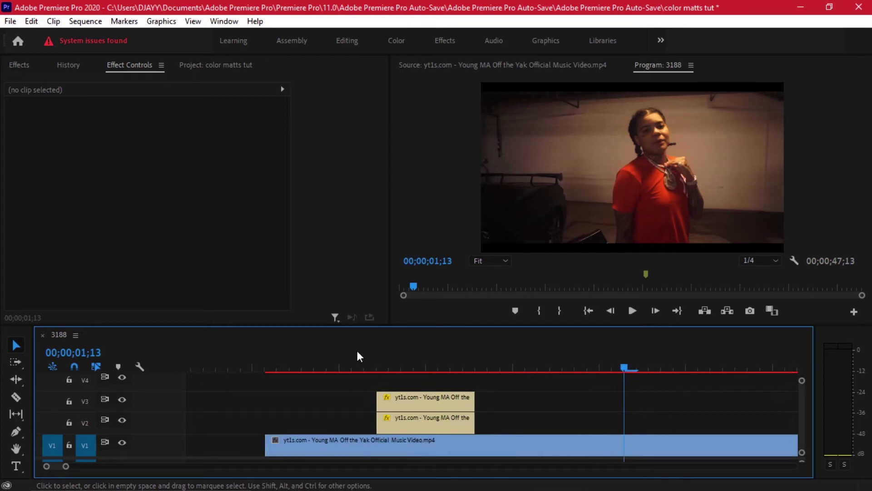
- Play back the three-clone section from 00;00;00;13, reviewing 00;22 to 00;27
{"action": "left_click", "coordinate": [325, 354]}
{"action": "left_click", "coordinate": [252, 356]}
{"action": "key", "text": "space"}
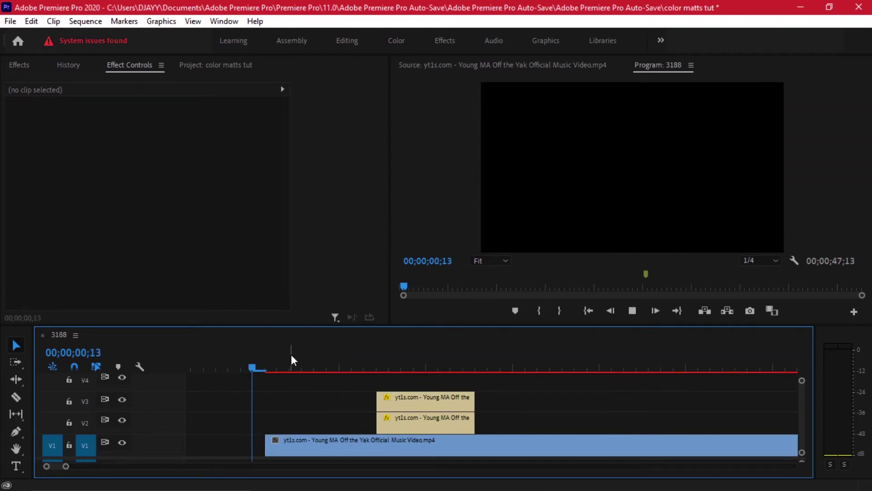
{"action": "left_click_drag", "start_coordinate": [293, 355], "coordinate": [408, 361]}
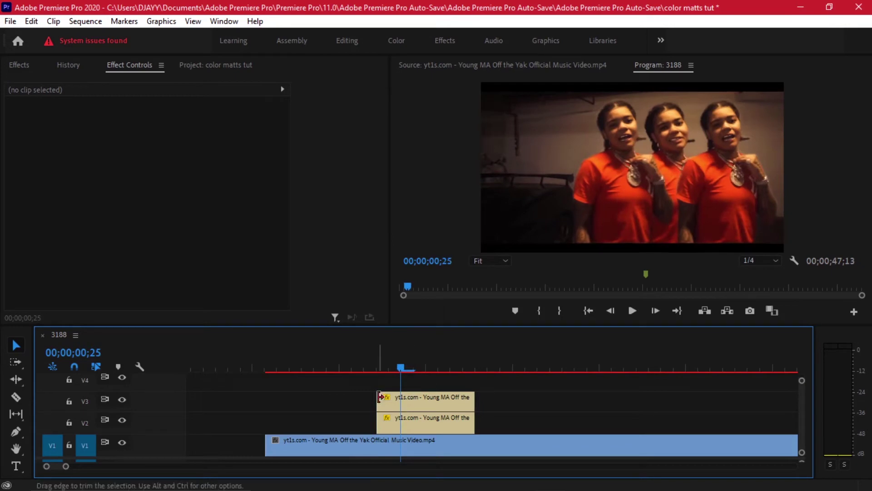
{"action": "left_click", "coordinate": [366, 367]}
{"action": "left_click_drag", "start_coordinate": [369, 367], "coordinate": [506, 363]}
{"action": "key", "text": "minus"}
- Scrub the later clips around 04;03–04;21 to choose a freeze frame near 04;20
{"action": "left_click", "coordinate": [576, 363]}
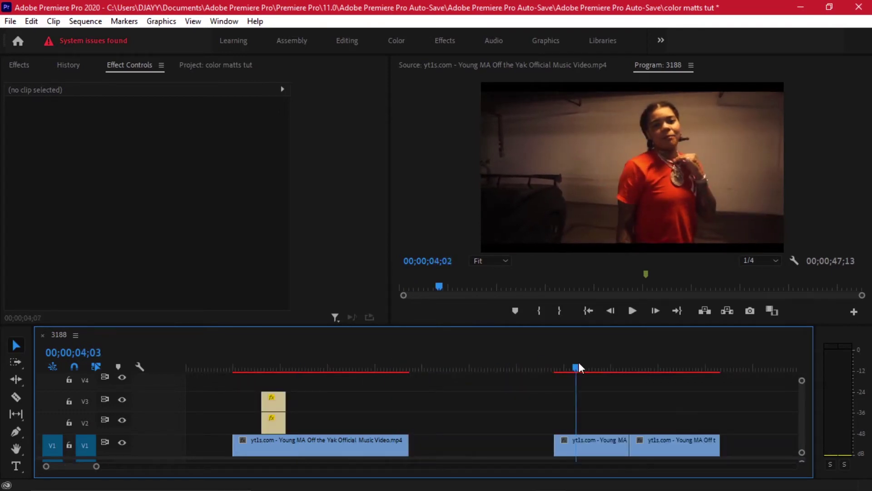
{"action": "left_click_drag", "start_coordinate": [579, 366], "coordinate": [636, 380]}
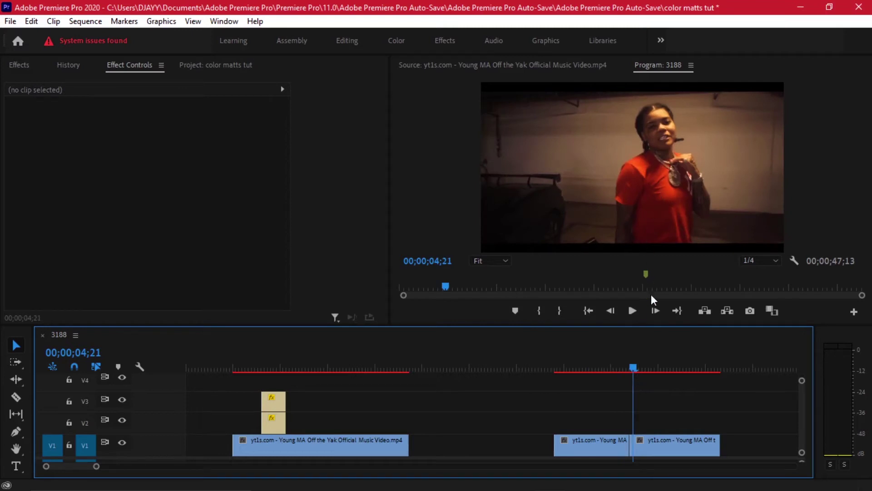
{"action": "mouse_move", "coordinate": [623, 368]}
{"action": "left_mouse_down"}
{"action": "mouse_move", "coordinate": [595, 364]}
{"action": "mouse_move", "coordinate": [627, 364]}
{"action": "mouse_move", "coordinate": [608, 364]}
{"action": "left_mouse_up"}
{"action": "scroll", "coordinate": [481, 365], "scroll_direction": "down", "scroll_amount": 3}
{"action": "left_click_drag", "start_coordinate": [480, 365], "coordinate": [516, 400]}
{"action": "key", "text": "="}
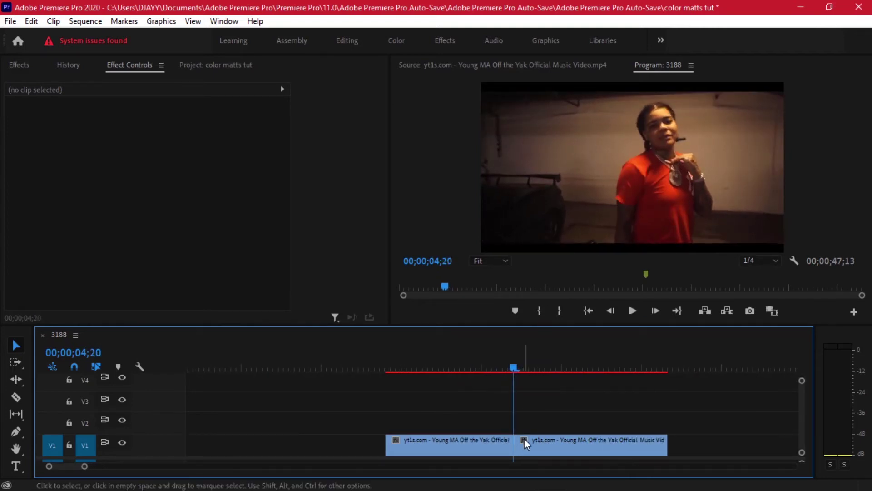
- Alt-duplicate that clip onto V2, add a Frame Hold, and compare by toggling V2
{"action": "left_click", "coordinate": [575, 435]}
{"action": "left_click_drag", "start_coordinate": [575, 436], "coordinate": [557, 423]}
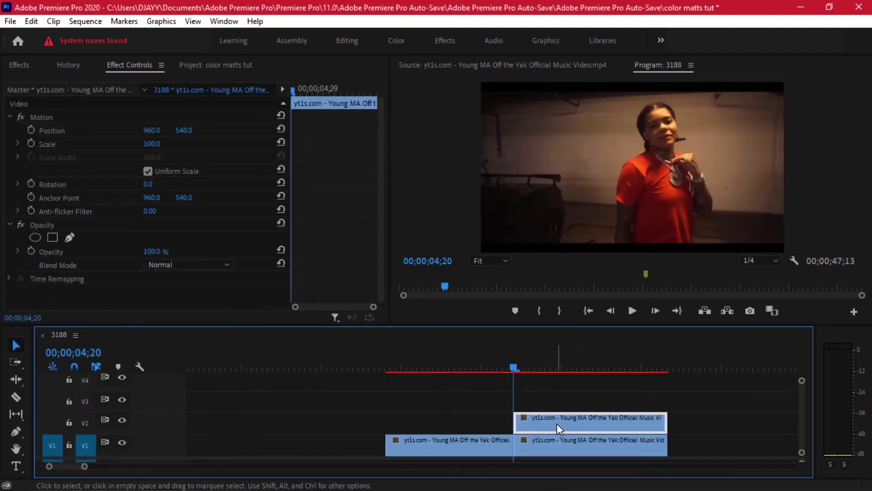
{"action": "right_click", "coordinate": [564, 421]}
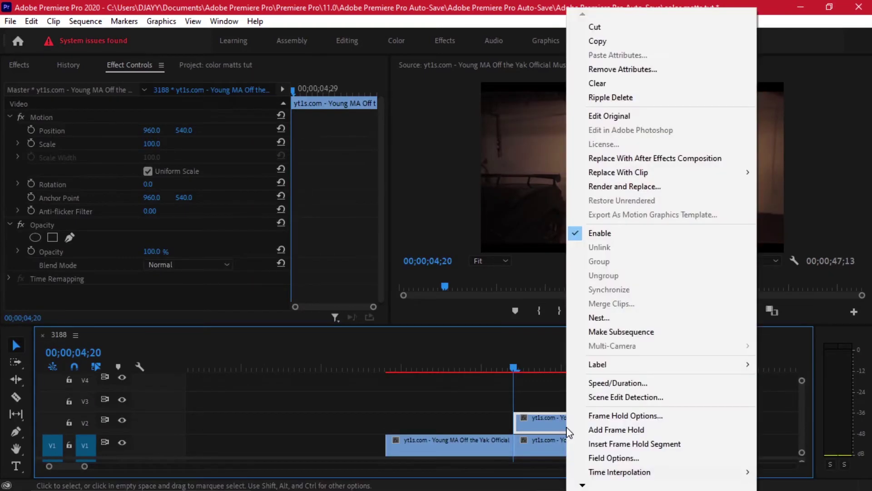
{"action": "left_click", "coordinate": [624, 430]}
{"action": "left_click_drag", "start_coordinate": [515, 366], "coordinate": [609, 367]}
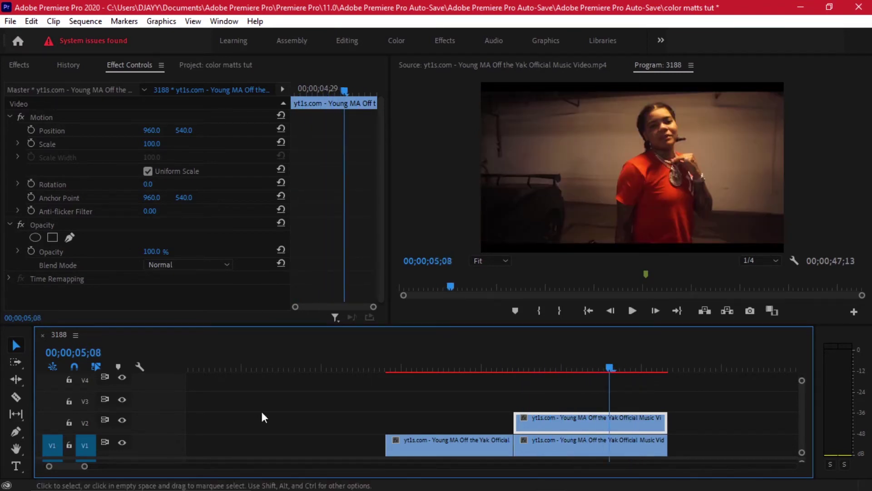
{"action": "left_click", "coordinate": [122, 420]}
{"action": "mouse_move", "coordinate": [520, 366]}
{"action": "left_mouse_down"}
{"action": "mouse_move", "coordinate": [615, 359]}
{"action": "mouse_move", "coordinate": [562, 368]}
{"action": "mouse_move", "coordinate": [514, 361]}
{"action": "left_mouse_up"}
{"action": "left_click", "coordinate": [121, 421]}
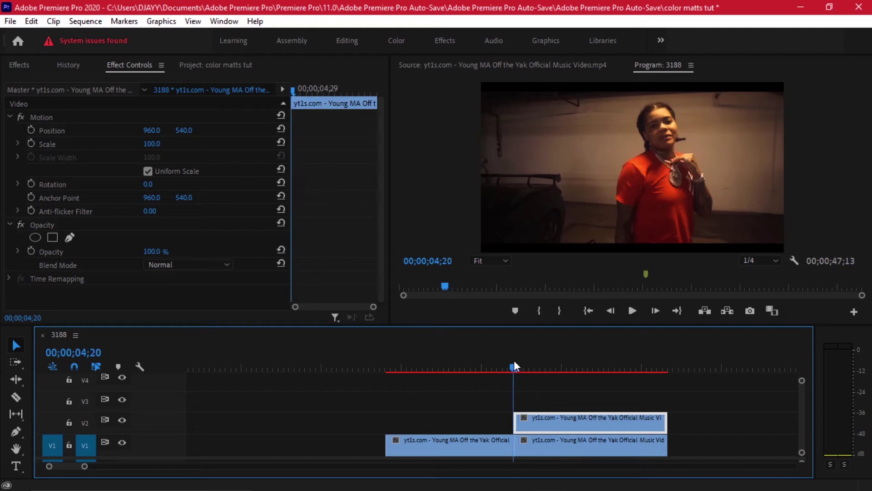
- Add an opacity mask to the frozen V2 still
{"action": "left_click", "coordinate": [658, 65]}
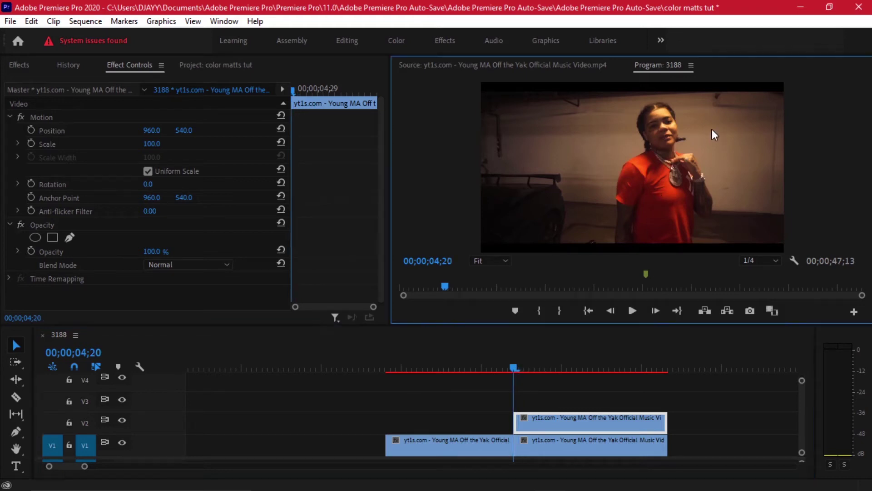
{"action": "left_click", "coordinate": [59, 224]}
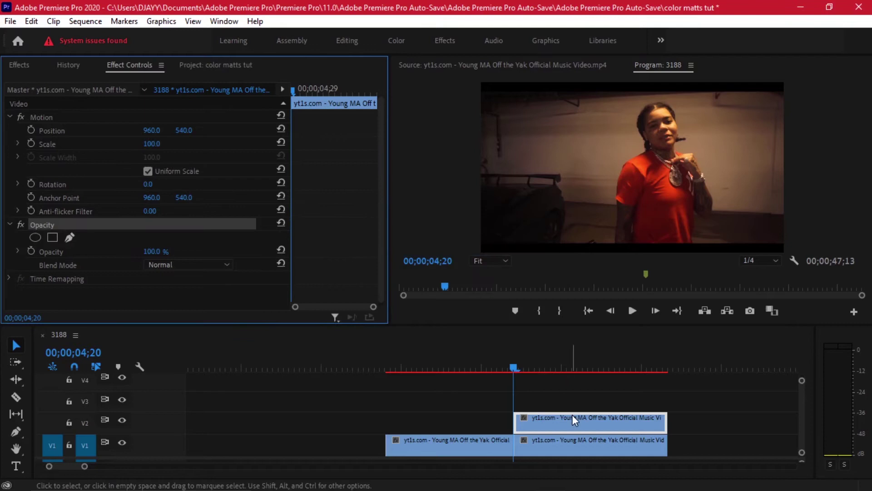
{"action": "left_click", "coordinate": [64, 237]}
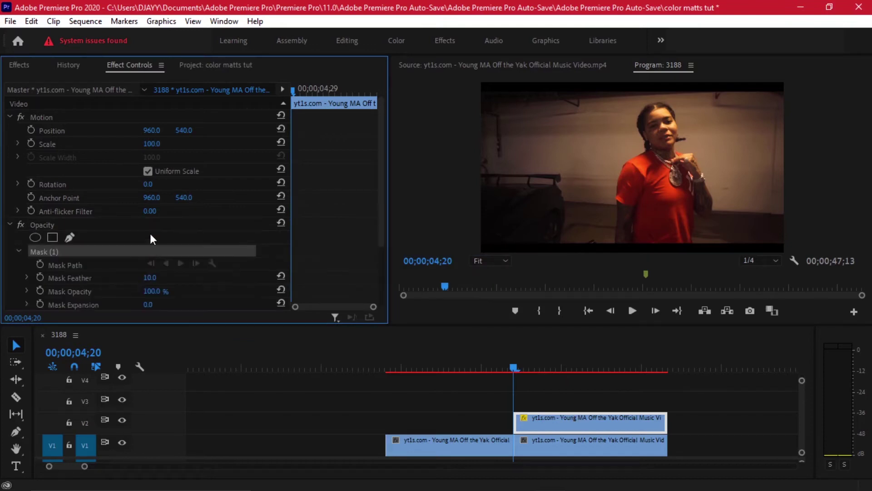
{"action": "left_click", "coordinate": [659, 63]}
- Maximize the Program monitor, start the still's mask, and zoom to 150%
{"action": "key", "text": "grave"}
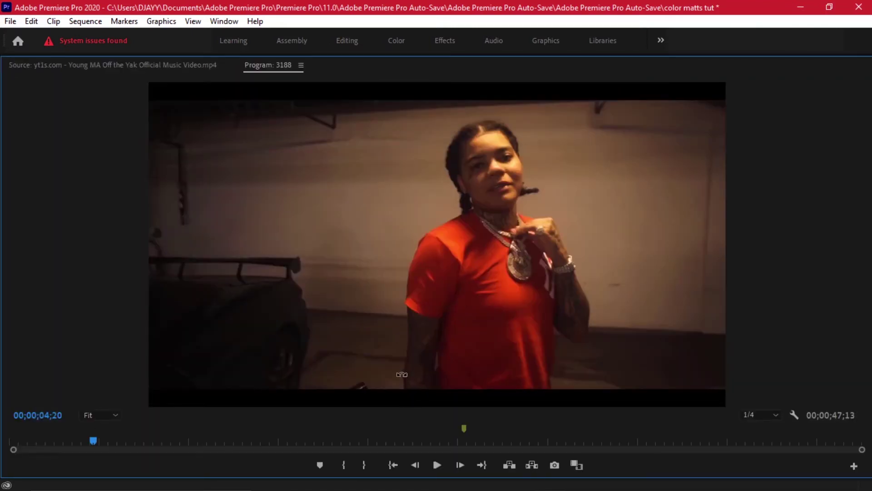
{"action": "left_click_drag", "start_coordinate": [413, 325], "coordinate": [411, 321]}
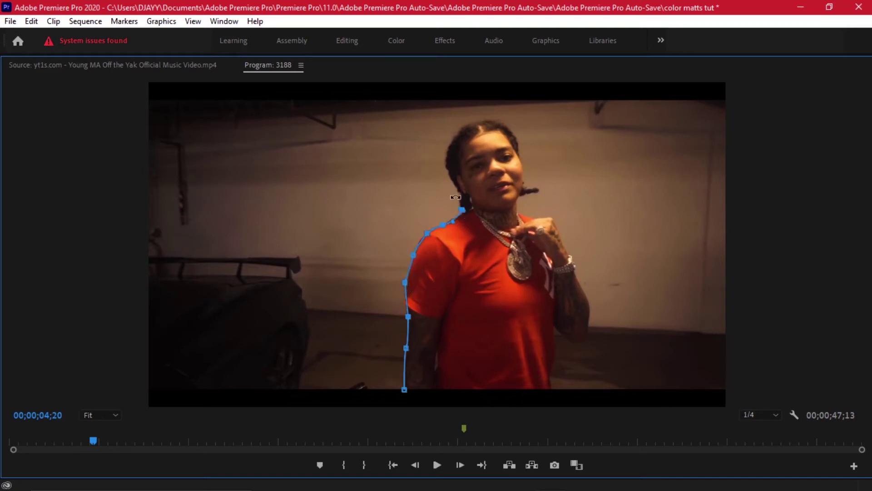
{"action": "left_click", "coordinate": [100, 415]}
{"action": "left_click", "coordinate": [97, 372]}
{"action": "scroll", "coordinate": [477, 237], "scroll_direction": "up", "scroll_amount": 3}
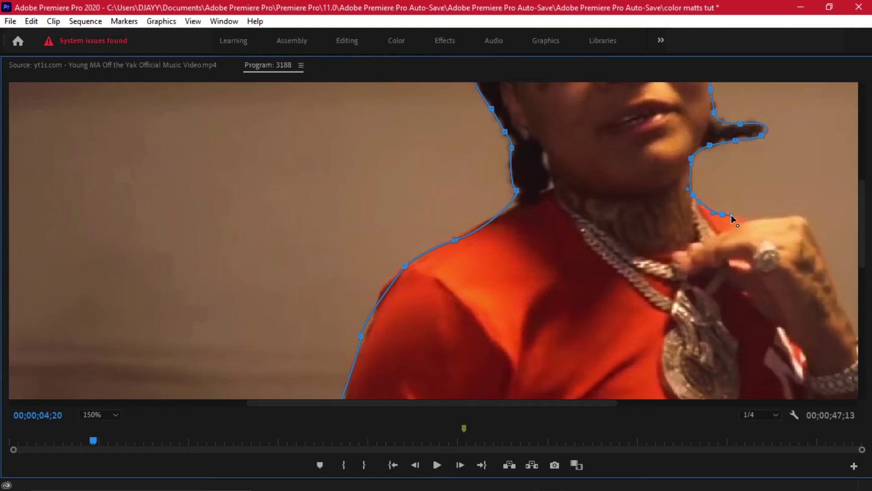
- Trace the mask along her shoulder and hair and down around her arm
{"action": "left_click", "coordinate": [748, 220]}
{"action": "left_click_drag", "start_coordinate": [784, 217], "coordinate": [792, 216]}
{"action": "scroll", "coordinate": [650, 251], "scroll_direction": "right", "scroll_amount": 4}
{"action": "left_click_drag", "start_coordinate": [647, 268], "coordinate": [652, 286]}
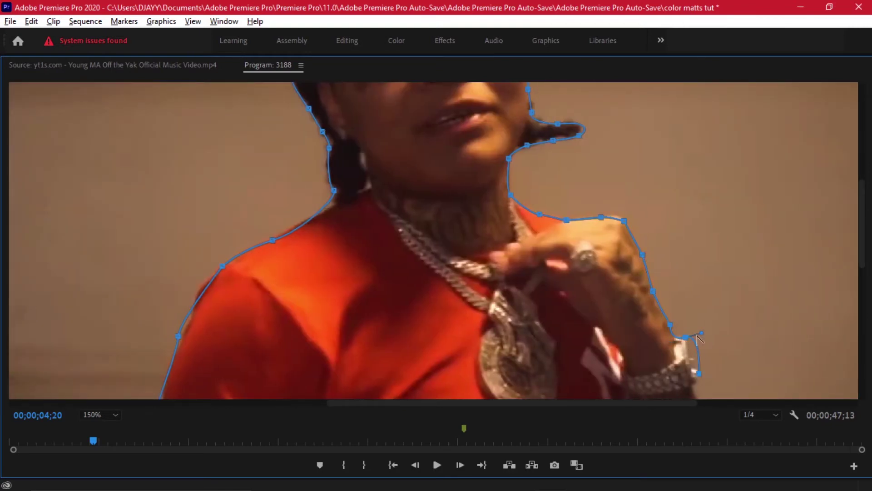
{"action": "scroll", "coordinate": [688, 352], "scroll_direction": "down", "scroll_amount": 4}
{"action": "left_click_drag", "start_coordinate": [695, 236], "coordinate": [699, 249]}
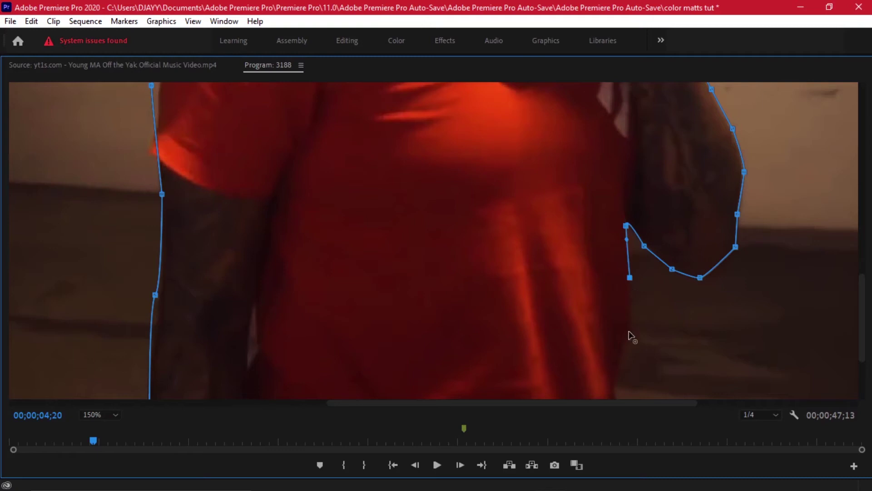
{"action": "left_click", "coordinate": [619, 364]}
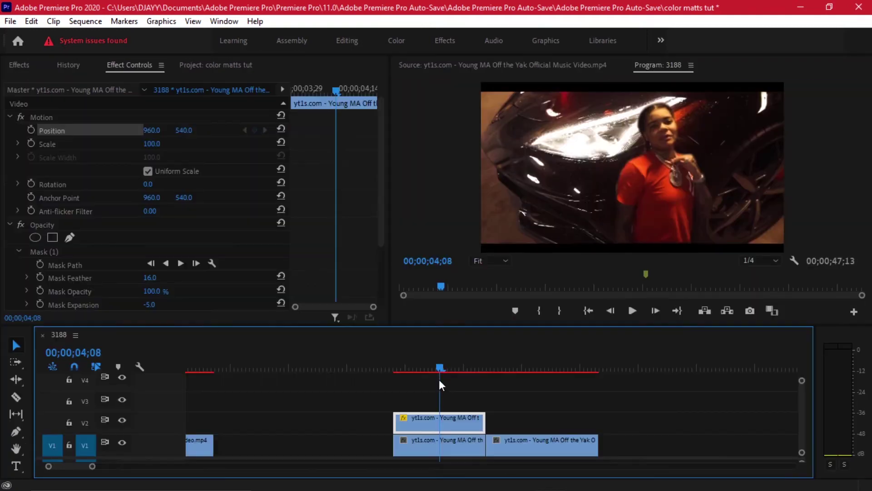
- Keyframe the clone's Position from X -418 off the left edge back to 960
{"action": "mouse_move", "coordinate": [445, 361]}
{"action": "left_mouse_down"}
{"action": "mouse_move", "coordinate": [463, 358]}
{"action": "mouse_move", "coordinate": [448, 368]}
{"action": "left_mouse_up"}
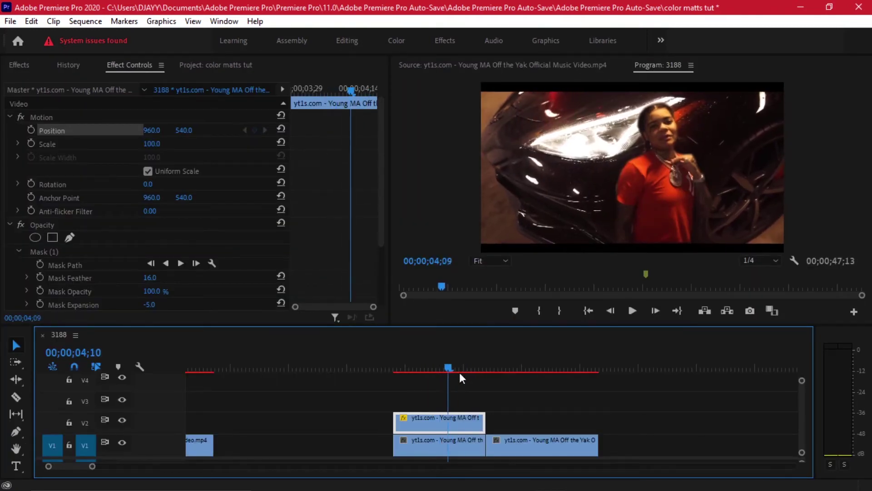
{"action": "key", "text": "space"}
{"action": "left_click", "coordinate": [440, 380]}
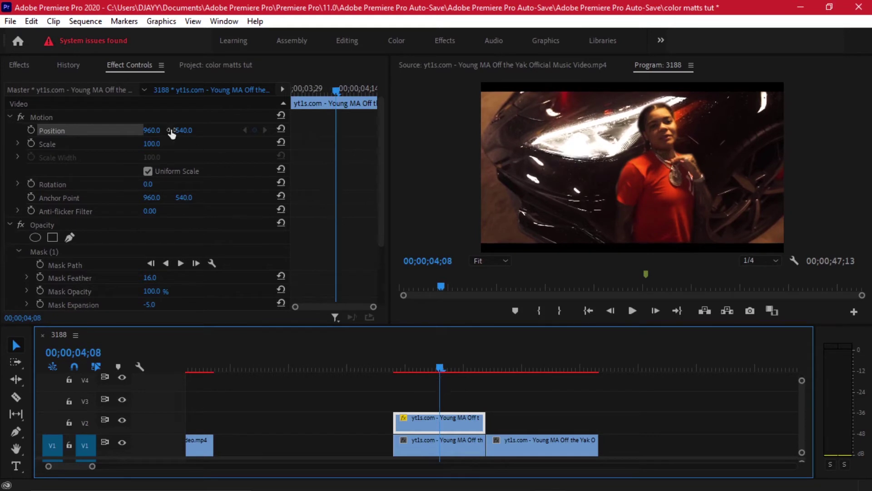
{"action": "left_click", "coordinate": [96, 135]}
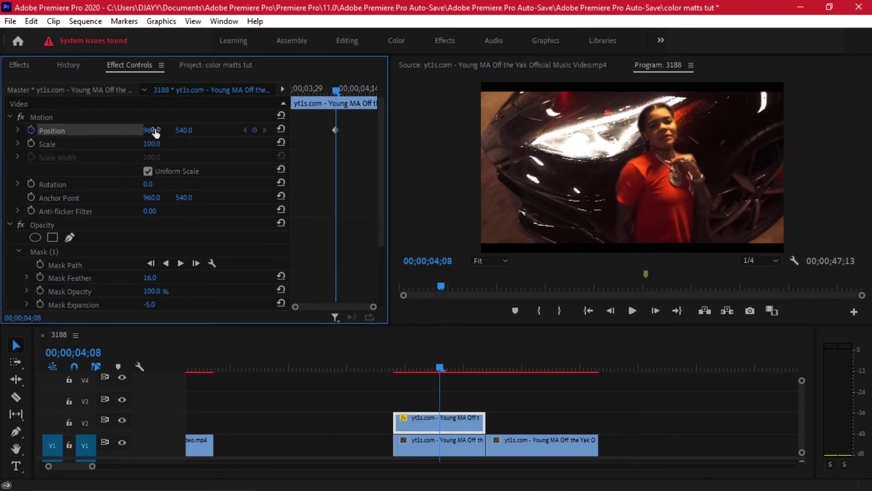
{"action": "left_click_drag", "start_coordinate": [156, 132], "coordinate": [72, 132]}
{"action": "left_click_drag", "start_coordinate": [336, 89], "coordinate": [366, 89]}
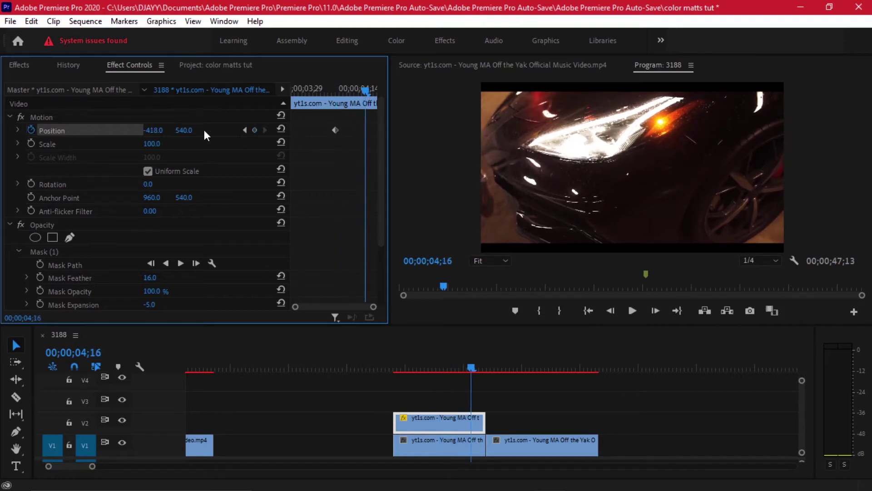
{"action": "left_click", "coordinate": [281, 130]}
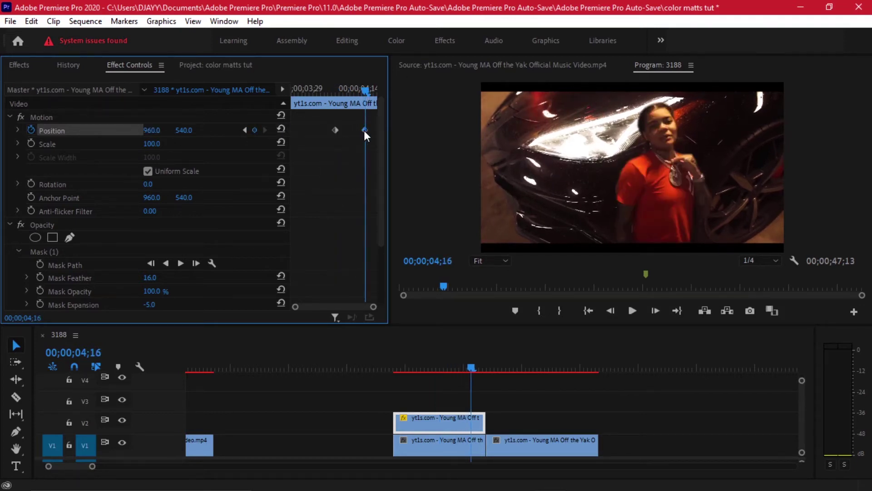
- Retime the position keyframes so the slide starts around 03;26 and ends near 04;20
{"action": "left_click_drag", "start_coordinate": [366, 130], "coordinate": [375, 133]}
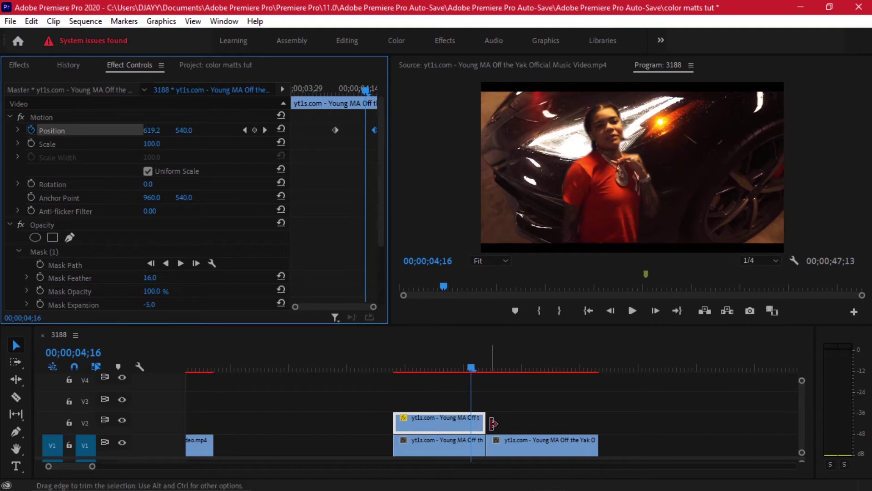
{"action": "left_click_drag", "start_coordinate": [470, 355], "coordinate": [486, 359]}
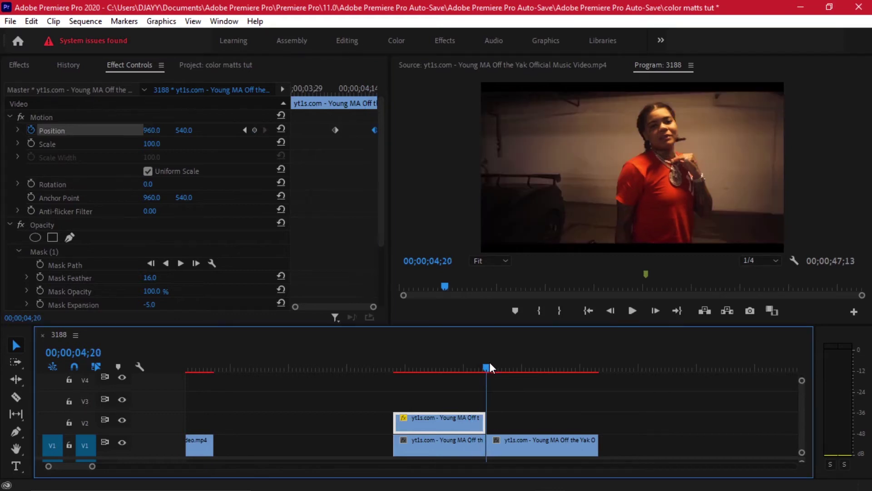
{"action": "left_click_drag", "start_coordinate": [336, 131], "coordinate": [300, 130]}
{"action": "left_click_drag", "start_coordinate": [302, 85], "coordinate": [295, 86]}
- Extend the clone clip to start earlier and preview the slide-in animation
{"action": "left_click_drag", "start_coordinate": [394, 445], "coordinate": [335, 445]}
{"action": "scroll", "coordinate": [368, 365], "scroll_direction": "down", "scroll_amount": 1}
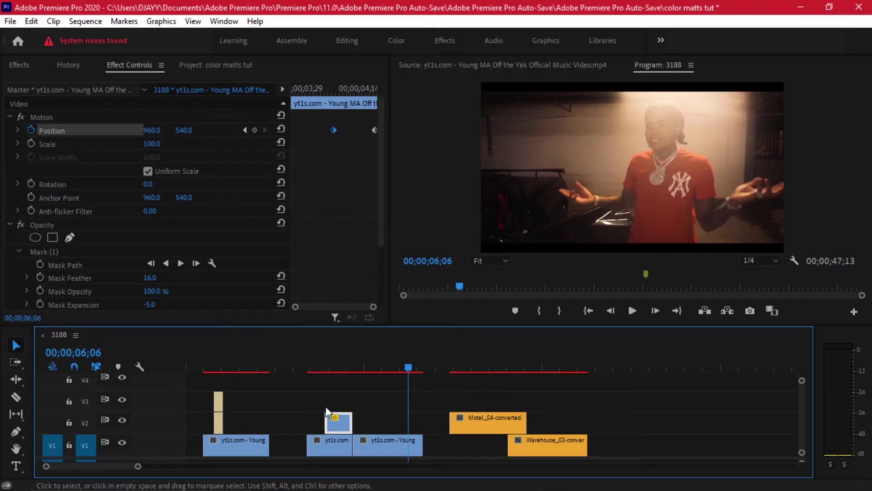
{"action": "left_click_drag", "start_coordinate": [209, 366], "coordinate": [346, 380]}
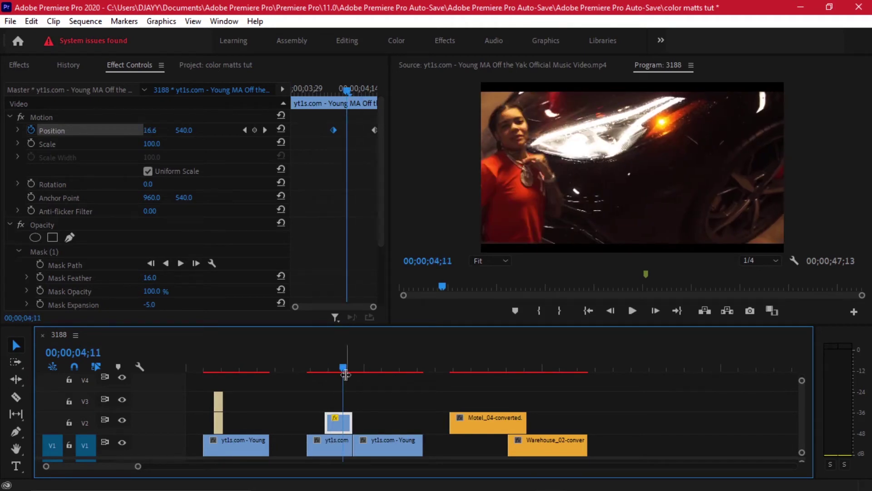
{"action": "key", "text": "equal"}
{"action": "left_click", "coordinate": [378, 366]}
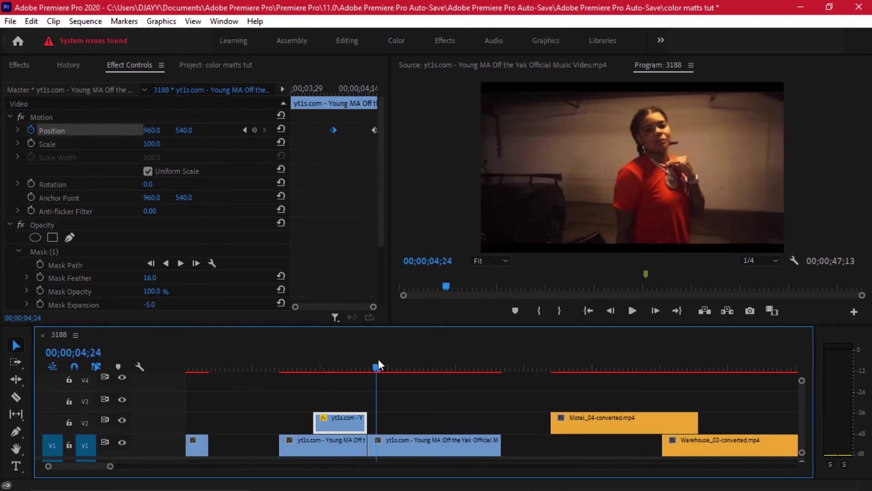
{"action": "left_click_drag", "start_coordinate": [376, 364], "coordinate": [407, 361]}
- Replay the Off the Yak reference video from around 1:04–1:05
{"action": "key", "text": "minus"}
{"action": "key", "text": "minus"}
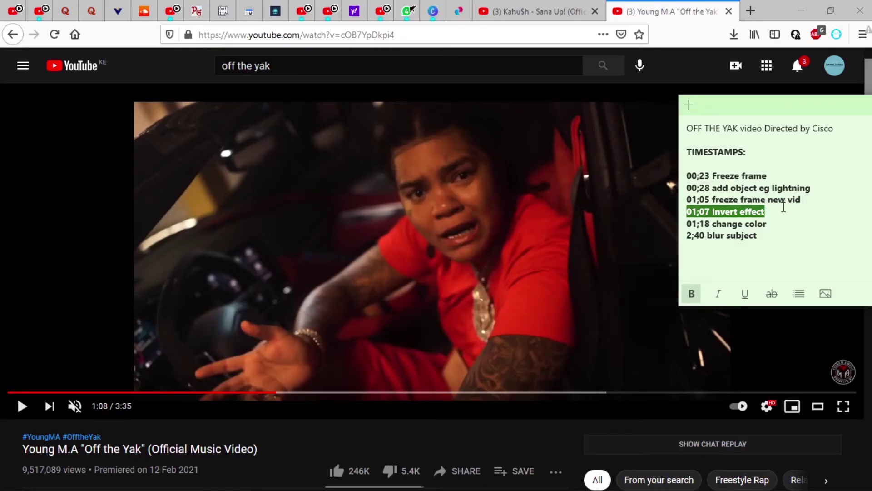
{"action": "left_click", "coordinate": [352, 449]}
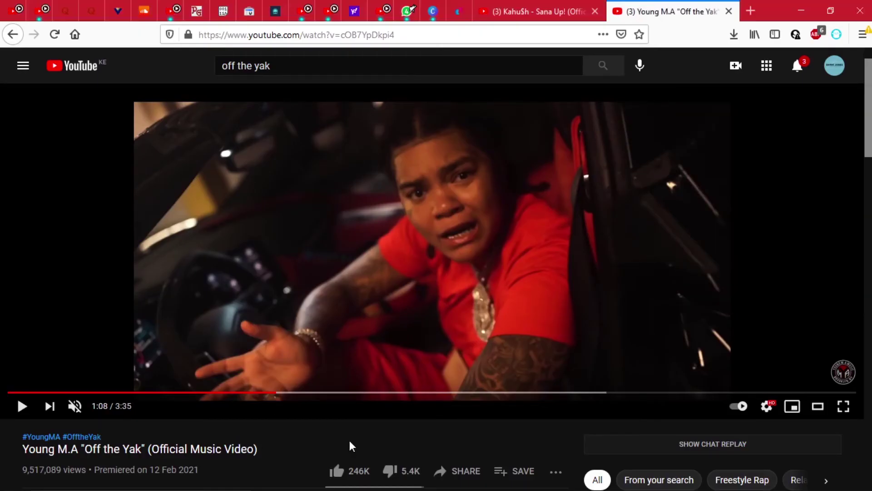
{"action": "left_click", "coordinate": [267, 392]}
{"action": "key", "text": "space"}
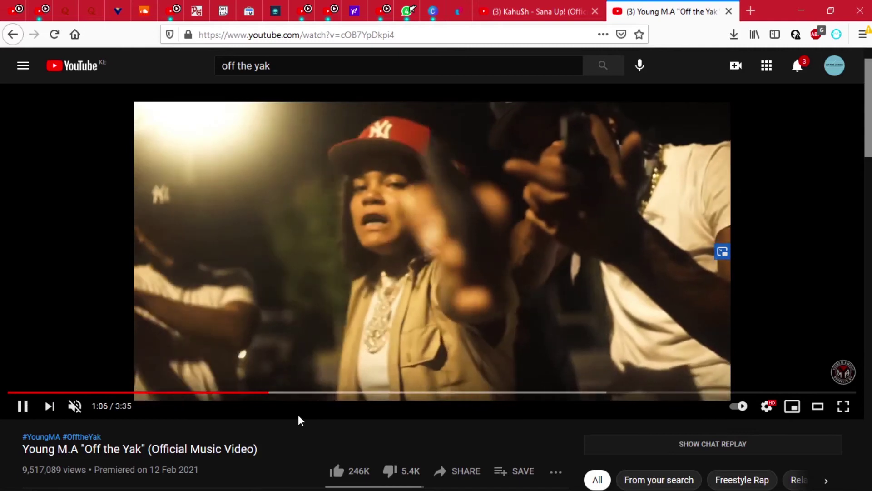
{"action": "left_click", "coordinate": [260, 392]}
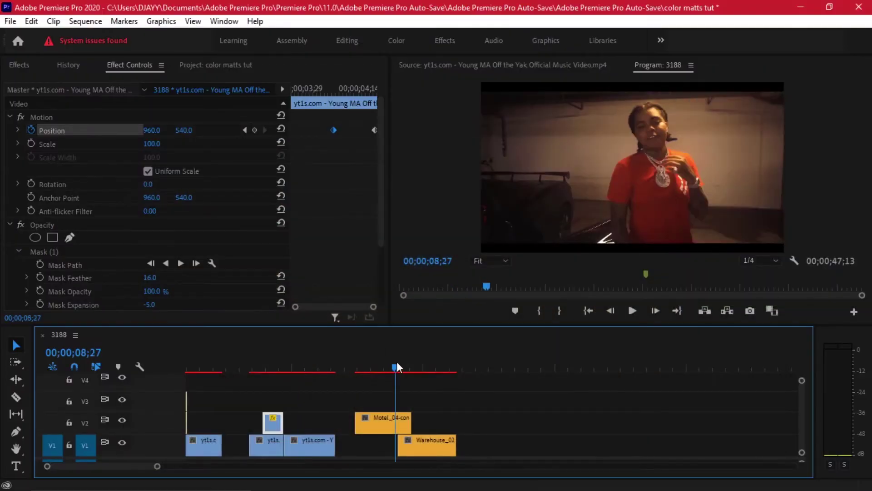
- Butt Warehouse_02 at 09;16 after Motel_04 on V1 and play the cut
{"action": "key", "text": "="}
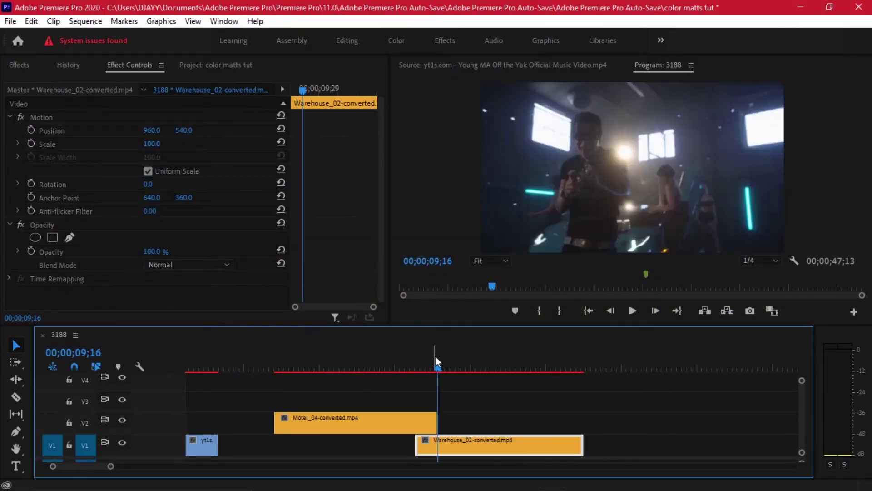
{"action": "left_click_drag", "start_coordinate": [436, 356], "coordinate": [422, 353]}
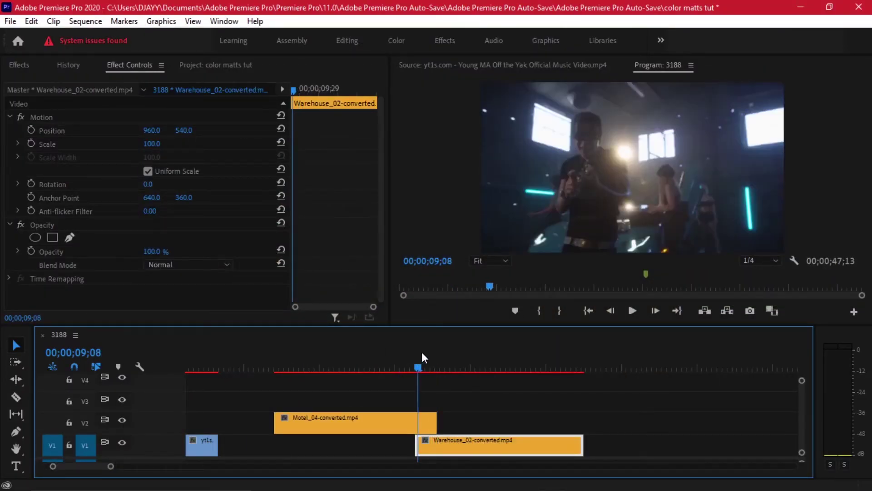
{"action": "left_click_drag", "start_coordinate": [422, 353], "coordinate": [439, 353]}
{"action": "left_click", "coordinate": [472, 409]}
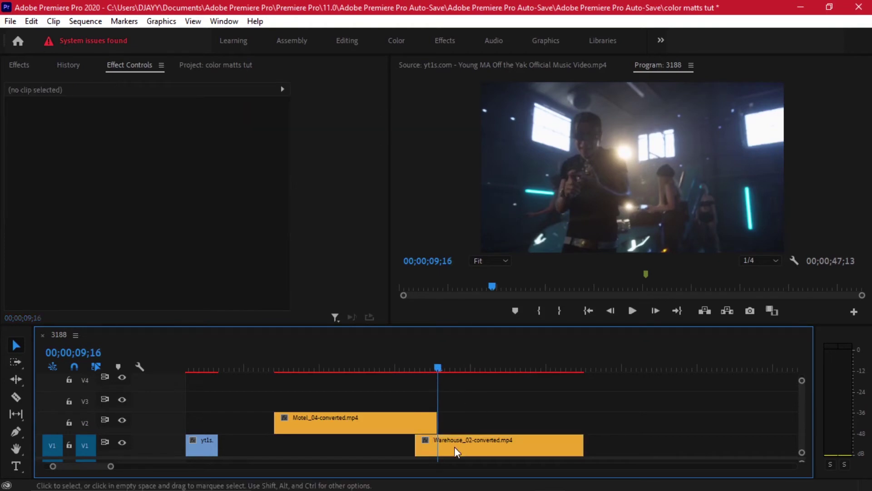
{"action": "left_click_drag", "start_coordinate": [455, 446], "coordinate": [476, 446]}
{"action": "left_click_drag", "start_coordinate": [404, 422], "coordinate": [404, 445]}
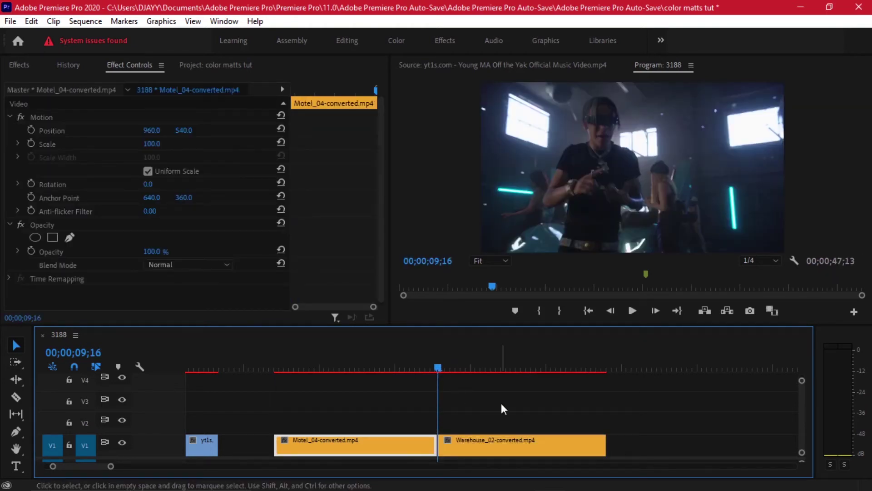
{"action": "left_click", "coordinate": [501, 402]}
{"action": "left_click", "coordinate": [479, 449]}
{"action": "left_click", "coordinate": [402, 355]}
{"action": "key", "text": "space"}
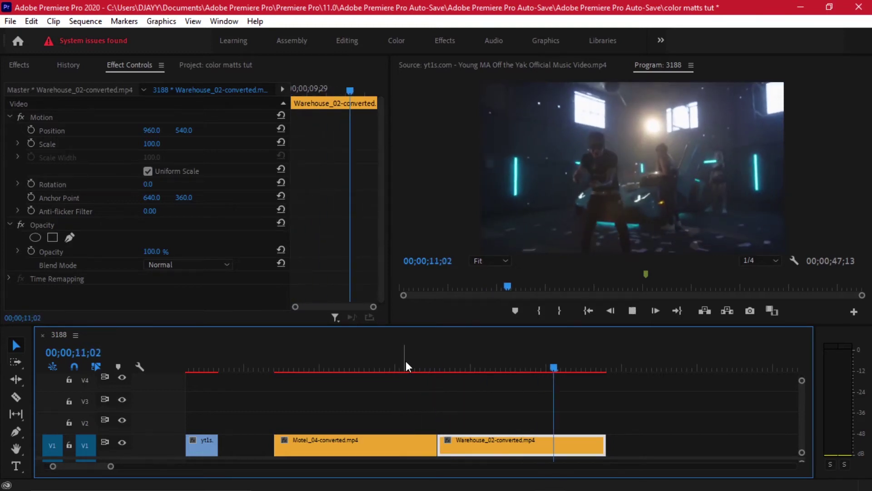
- Lift Warehouse_02 onto V2 overlapping Motel_04, starting at 09;05
{"action": "left_click_drag", "start_coordinate": [405, 366], "coordinate": [418, 367]}
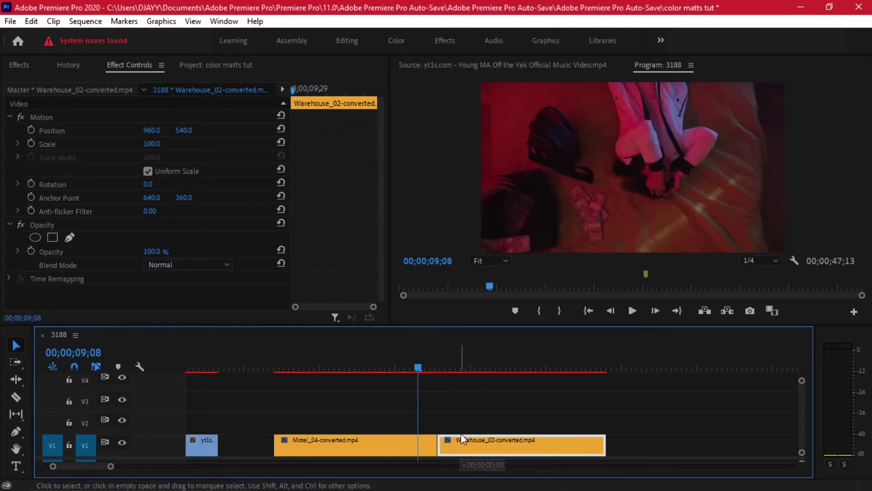
{"action": "left_click_drag", "start_coordinate": [461, 437], "coordinate": [443, 420]}
{"action": "mouse_move", "coordinate": [416, 365]}
{"action": "left_mouse_down"}
{"action": "mouse_move", "coordinate": [408, 363]}
{"action": "mouse_move", "coordinate": [439, 367]}
{"action": "mouse_move", "coordinate": [412, 365]}
{"action": "left_mouse_up"}
{"action": "scroll", "coordinate": [420, 383], "scroll_direction": "up", "scroll_amount": 3}
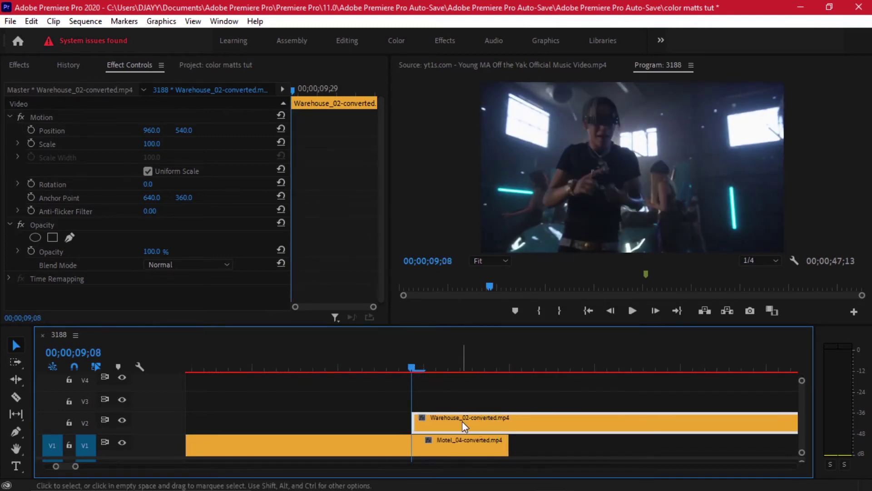
{"action": "left_click_drag", "start_coordinate": [462, 421], "coordinate": [425, 421]}
- Razor the V2 Warehouse clip into a row of short pieces starting at 09;05
{"action": "left_click", "coordinate": [375, 366]}
{"action": "key", "text": "c"}
{"action": "left_click", "coordinate": [387, 418]}
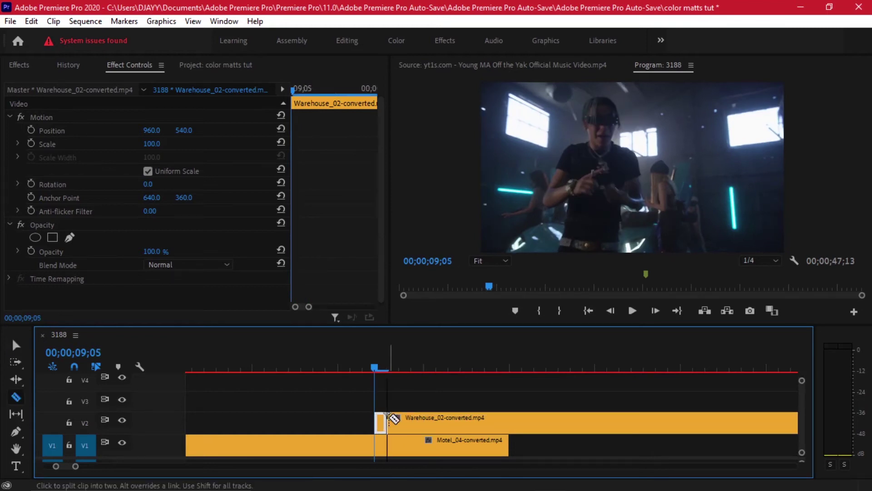
{"action": "left_click", "coordinate": [400, 420]}
{"action": "left_click", "coordinate": [411, 419]}
{"action": "left_click", "coordinate": [423, 421]}
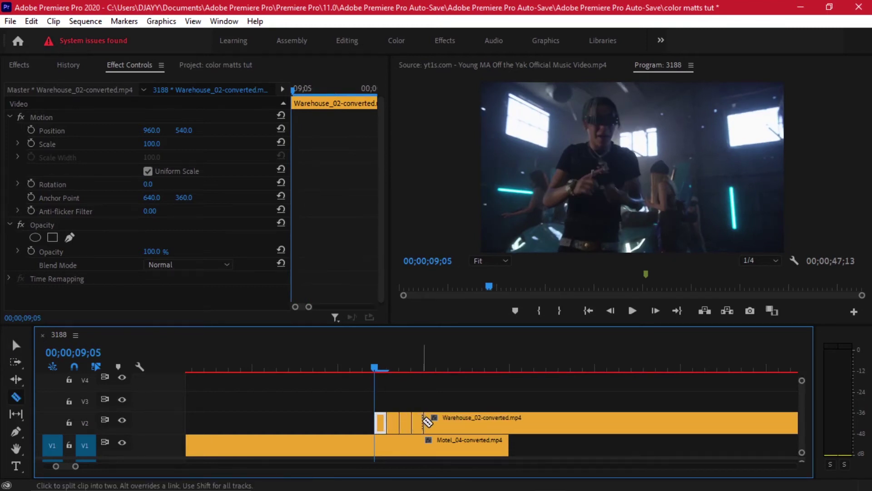
{"action": "left_click", "coordinate": [435, 420]}
{"action": "left_click", "coordinate": [447, 420]}
{"action": "left_click", "coordinate": [481, 420]}
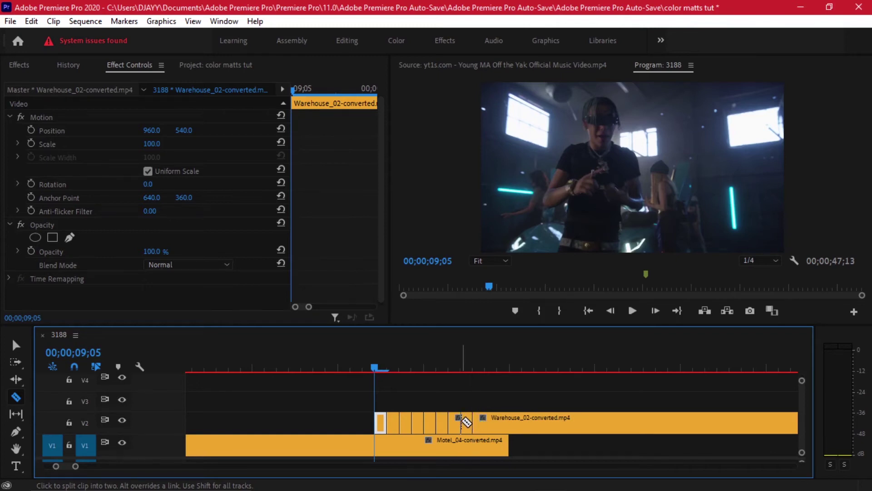
{"action": "left_click", "coordinate": [460, 420]}
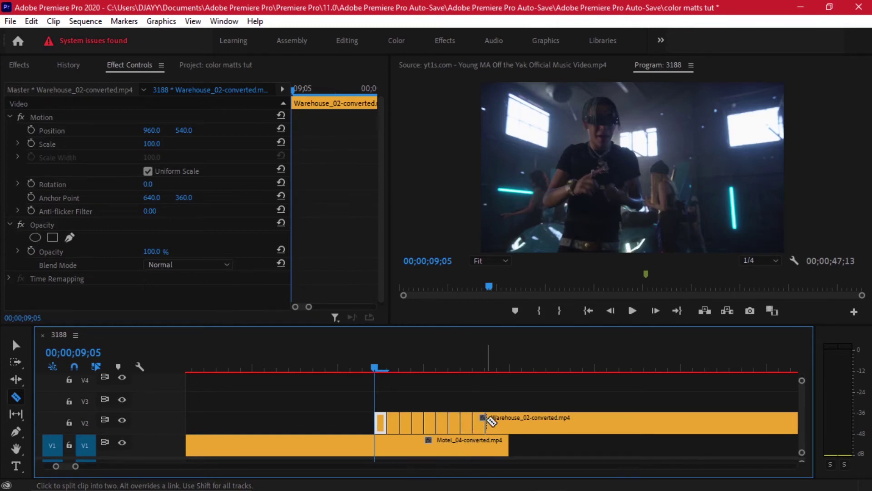
{"action": "left_click", "coordinate": [485, 420]}
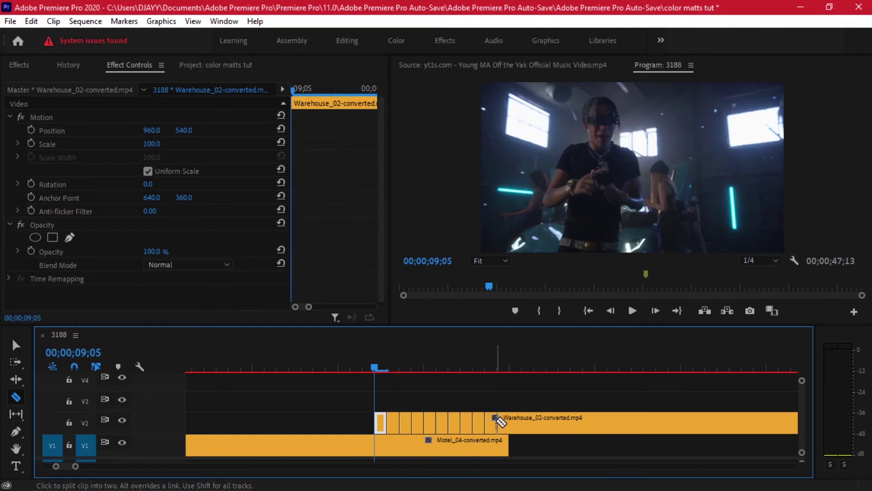
{"action": "left_click", "coordinate": [496, 421]}
{"action": "left_click", "coordinate": [509, 421]}
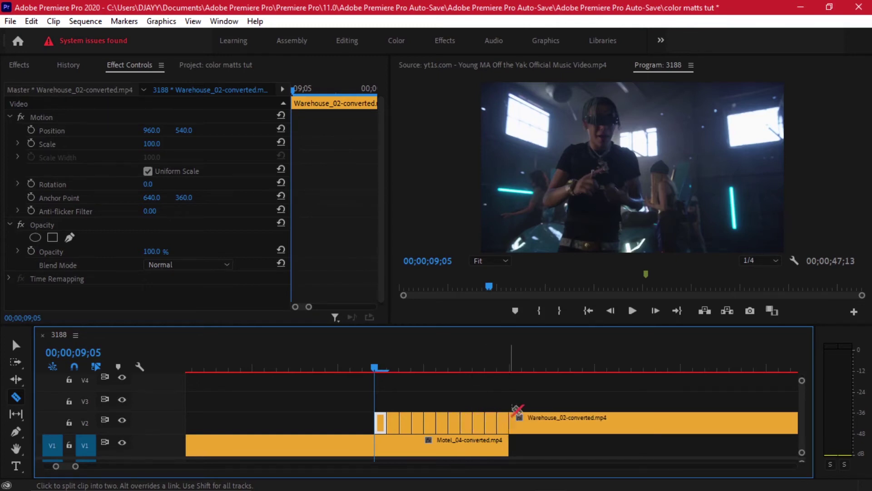
- Delete five alternating short pieces to leave flicker gaps on V2
{"action": "key", "text": "v"}
{"action": "left_click", "coordinate": [325, 367]}
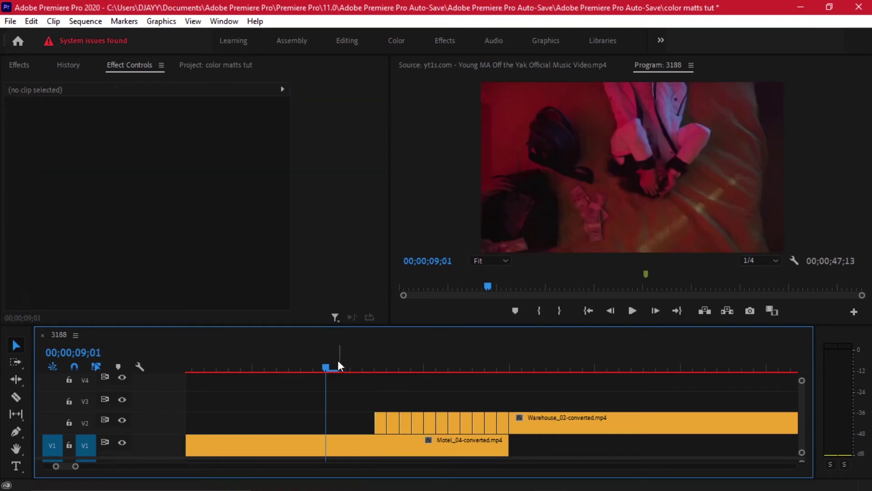
{"action": "left_click", "coordinate": [391, 420]}
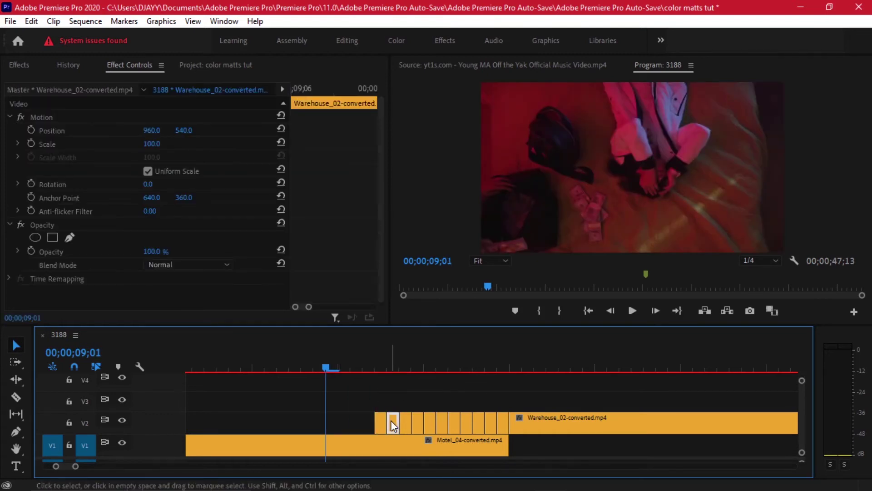
{"action": "key", "text": "Delete"}
{"action": "left_click", "coordinate": [416, 421]}
{"action": "key", "text": "Delete"}
{"action": "left_click", "coordinate": [443, 424]}
{"action": "key", "text": "Delete"}
{"action": "left_click", "coordinate": [467, 425]}
{"action": "key", "text": "Delete"}
{"action": "left_click", "coordinate": [489, 424]}
{"action": "key", "text": "Delete"}
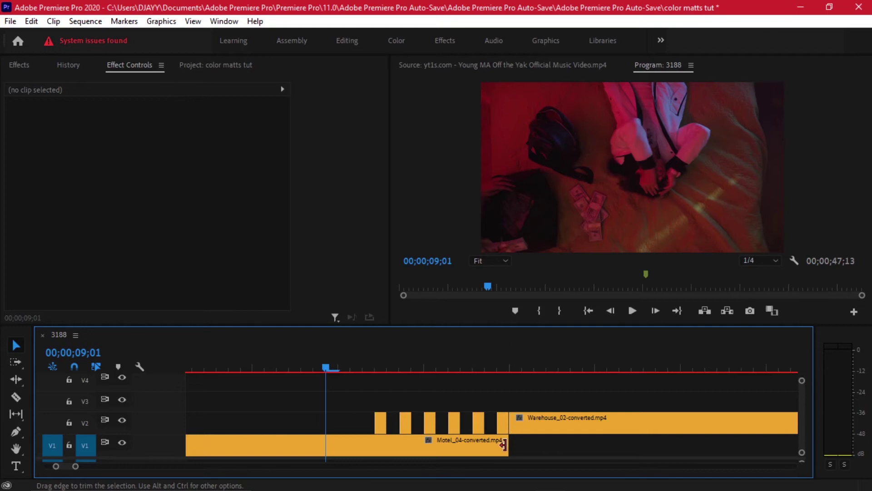
- Extend Motel_04's end and trim Warehouse_02 to start exactly where Motel ends
{"action": "left_click_drag", "start_coordinate": [508, 445], "coordinate": [521, 445]}
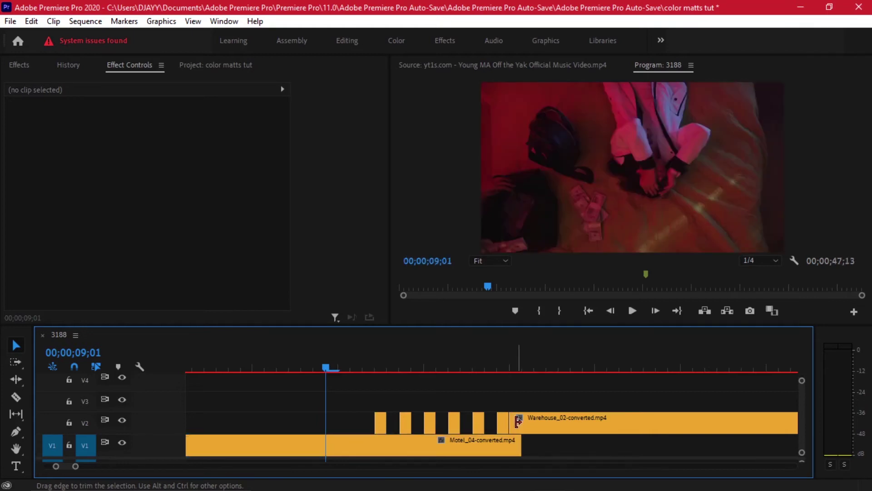
{"action": "left_click", "coordinate": [509, 368]}
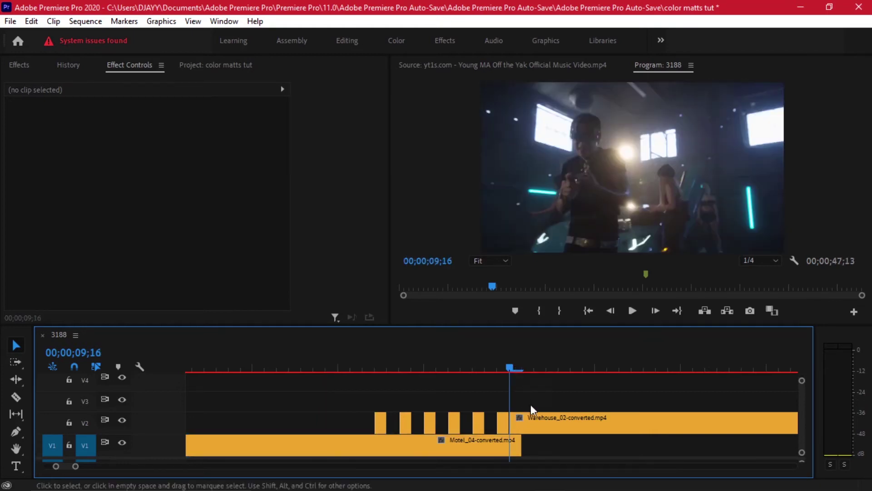
{"action": "key", "text": "c"}
{"action": "left_click", "coordinate": [521, 422]}
{"action": "key", "text": "v"}
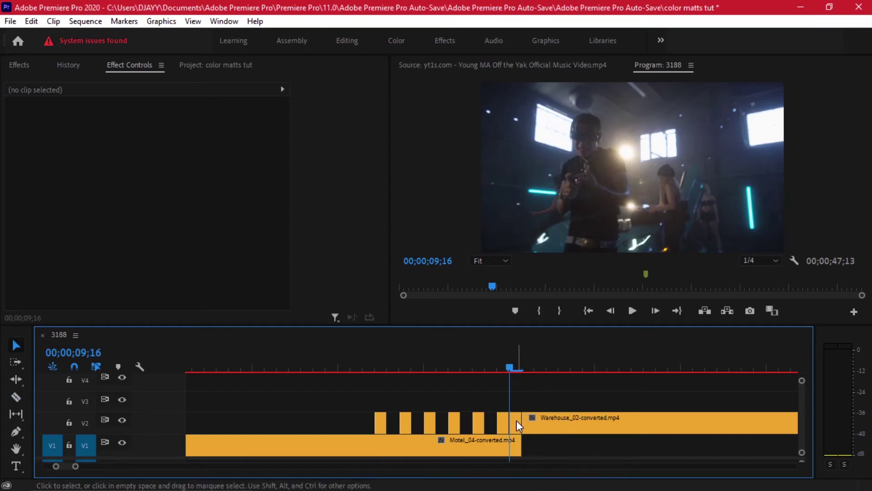
{"action": "left_click", "coordinate": [516, 420]}
{"action": "key", "text": "Delete"}
- Preview the flicker section from 08;28 and select the six short V2 clips
{"action": "key", "text": "minus"}
{"action": "key", "text": "minus"}
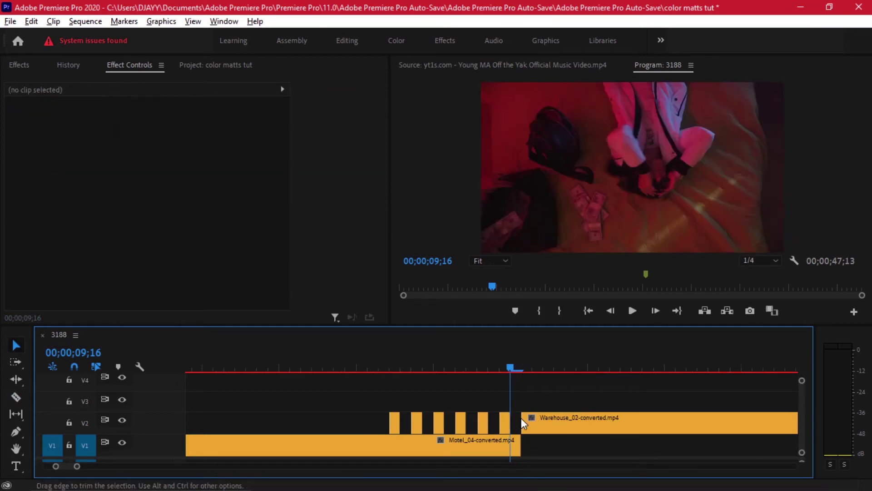
{"action": "left_click_drag", "start_coordinate": [399, 359], "coordinate": [358, 359]}
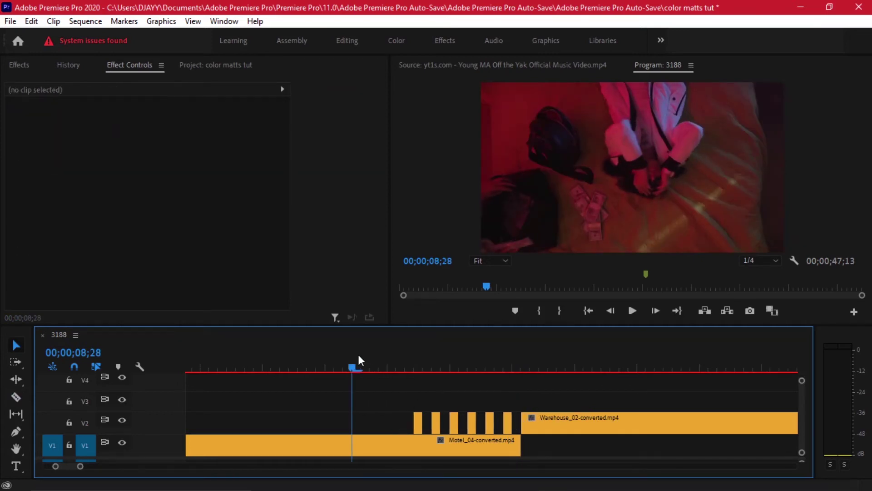
{"action": "key", "text": "space"}
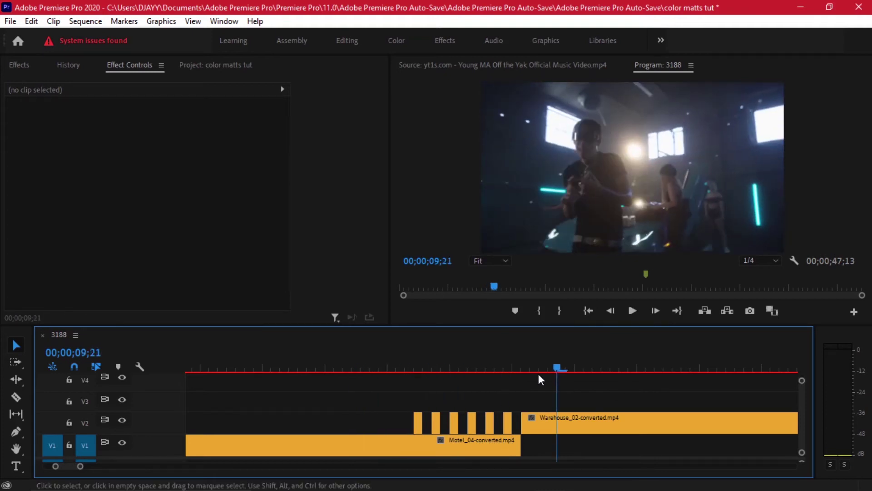
{"action": "left_click", "coordinate": [359, 356]}
{"action": "key", "text": "space"}
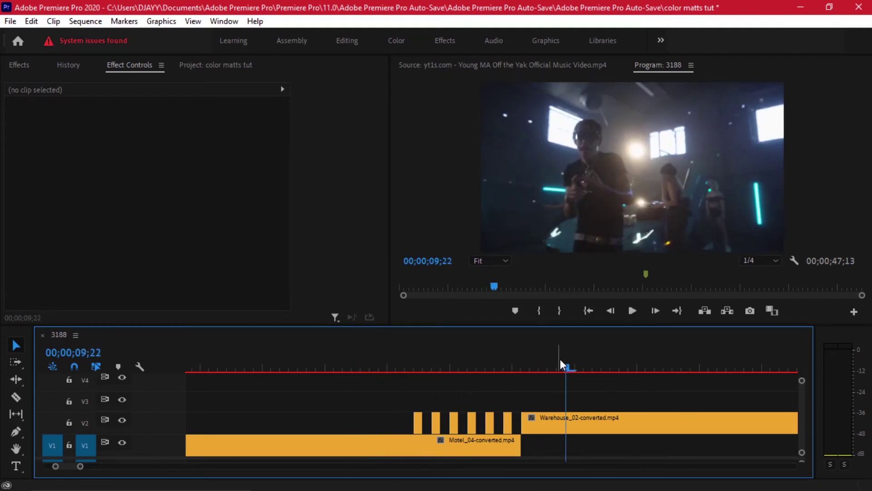
{"action": "left_click", "coordinate": [360, 359]}
{"action": "key", "text": "space"}
{"action": "left_click", "coordinate": [370, 363]}
{"action": "left_click", "coordinate": [405, 367]}
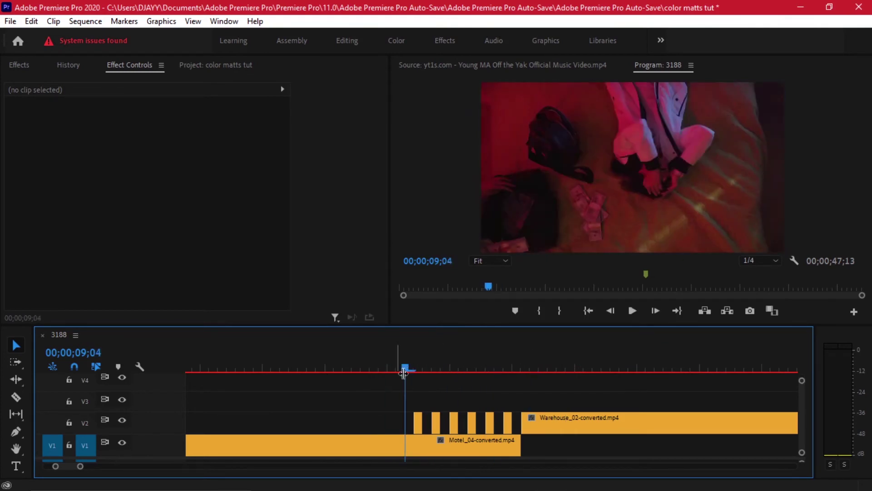
{"action": "left_click_drag", "start_coordinate": [387, 398], "coordinate": [507, 423]}
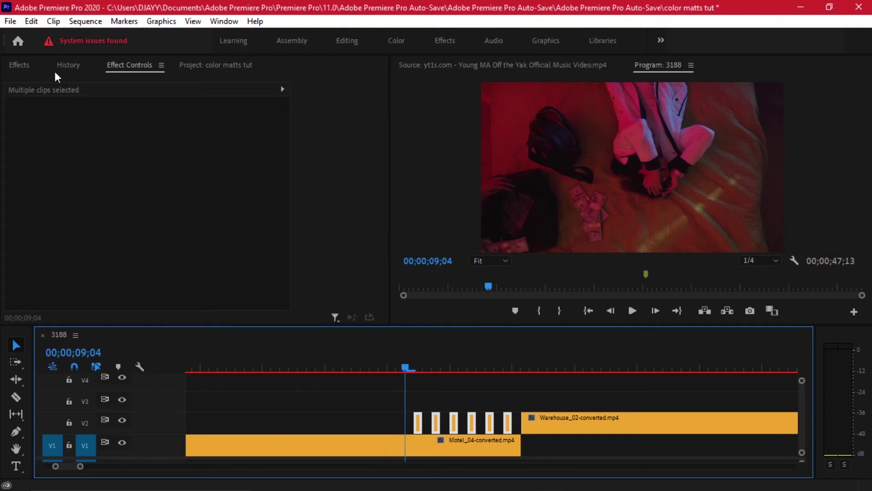
- Apply the Channel Invert effect, found by searching 'inver', to the six V2 flicker clips
{"action": "left_click", "coordinate": [19, 65]}
{"action": "left_click", "coordinate": [24, 82]}
{"action": "key", "text": "BackSpace"}
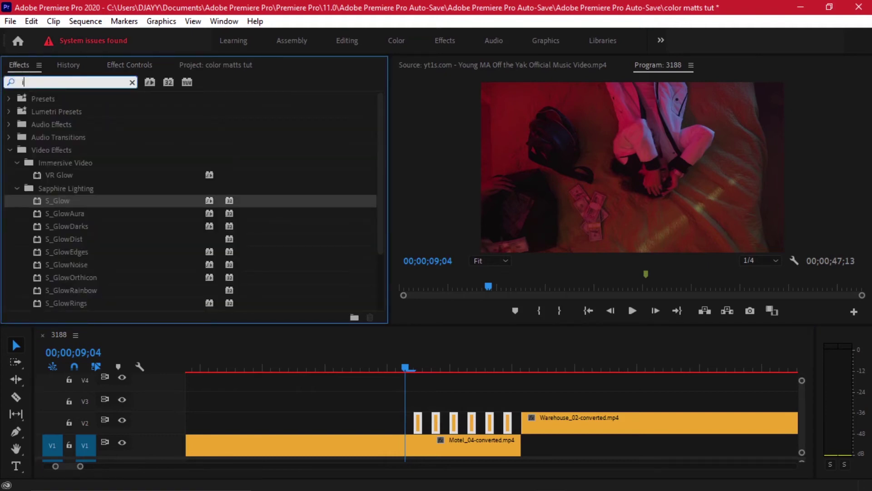
{"action": "type", "text": "invert"}
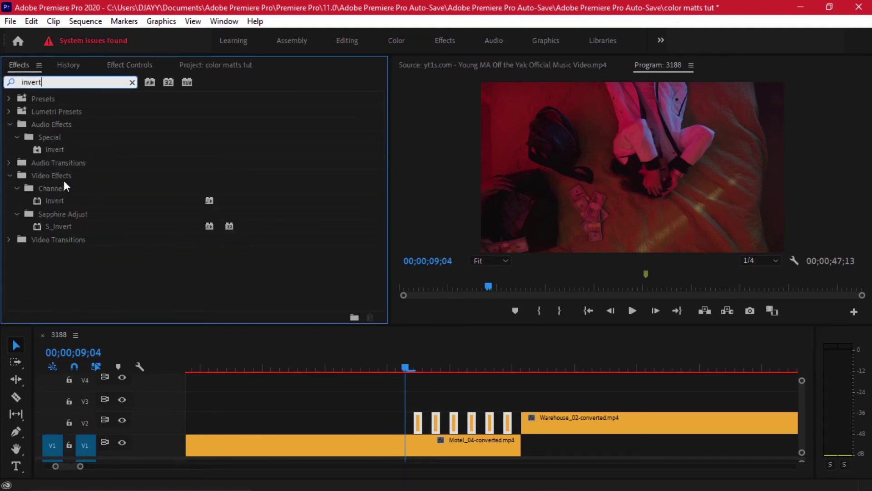
{"action": "left_click_drag", "start_coordinate": [59, 200], "coordinate": [421, 422]}
{"action": "left_click_drag", "start_coordinate": [422, 390], "coordinate": [403, 362]}
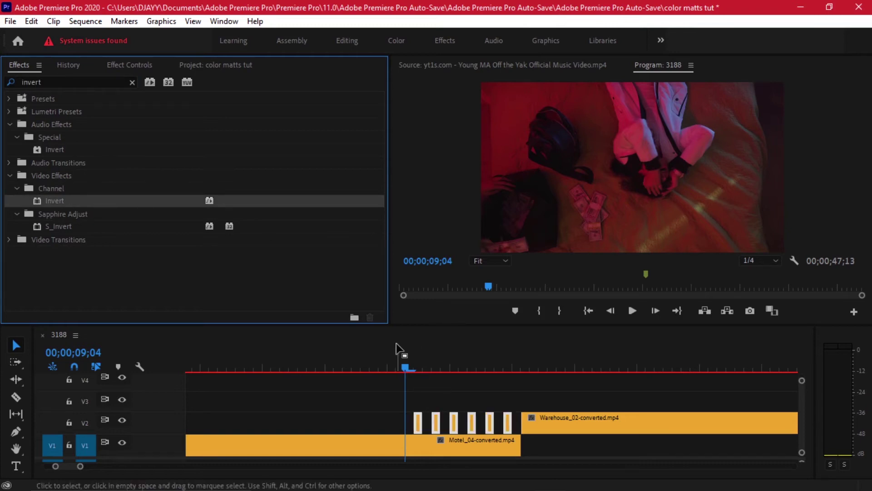
{"action": "left_click", "coordinate": [418, 423]}
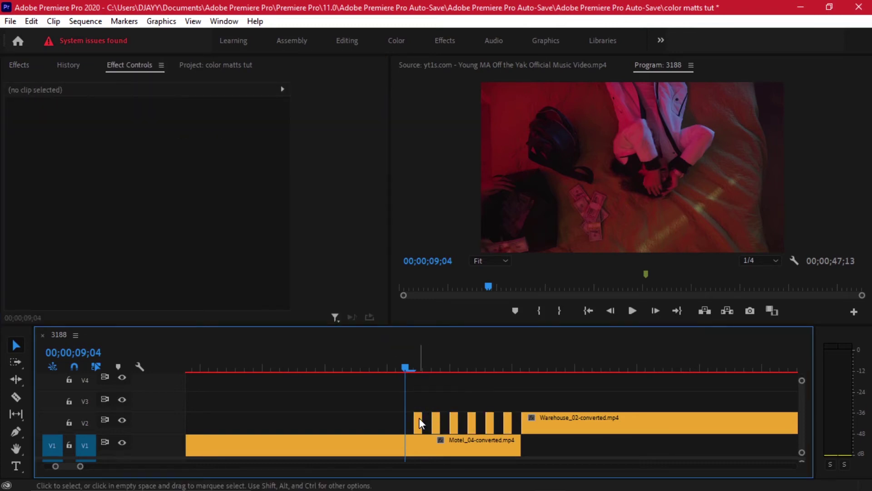
- Preview the inverted flicker playing from about 08;22
{"action": "key", "text": "space"}
{"action": "left_click", "coordinate": [414, 363]}
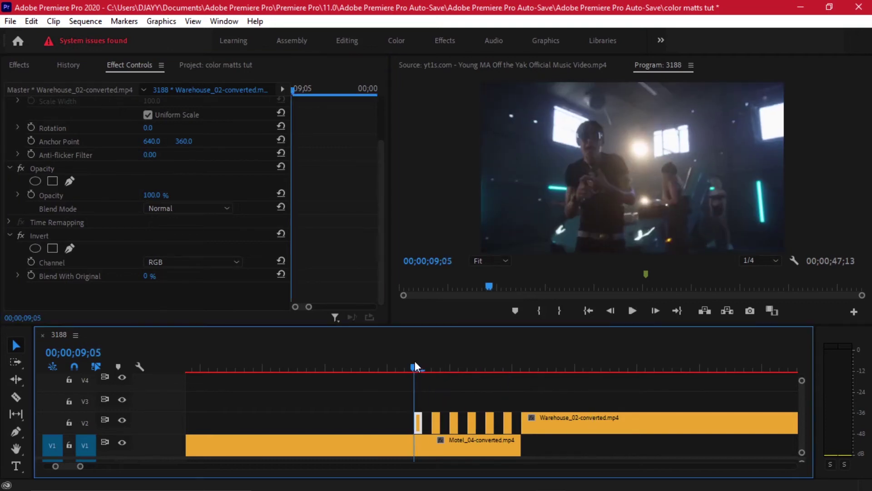
{"action": "left_click_drag", "start_coordinate": [415, 363], "coordinate": [295, 363]}
{"action": "key", "text": "space"}
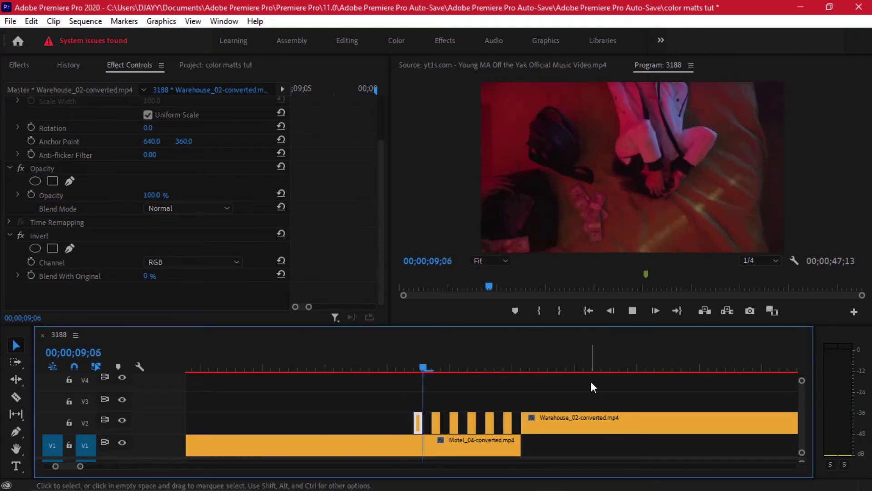
{"action": "left_click_drag", "start_coordinate": [432, 360], "coordinate": [423, 358]}
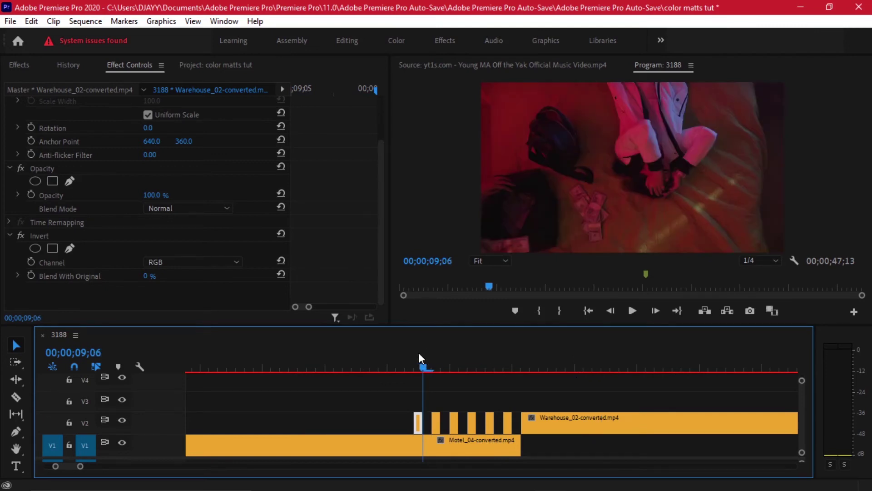
- Try the Invert channel as Red, HLS, Saturation and Green, playing the green result
{"action": "left_click", "coordinate": [418, 362]}
{"action": "left_click", "coordinate": [203, 264]}
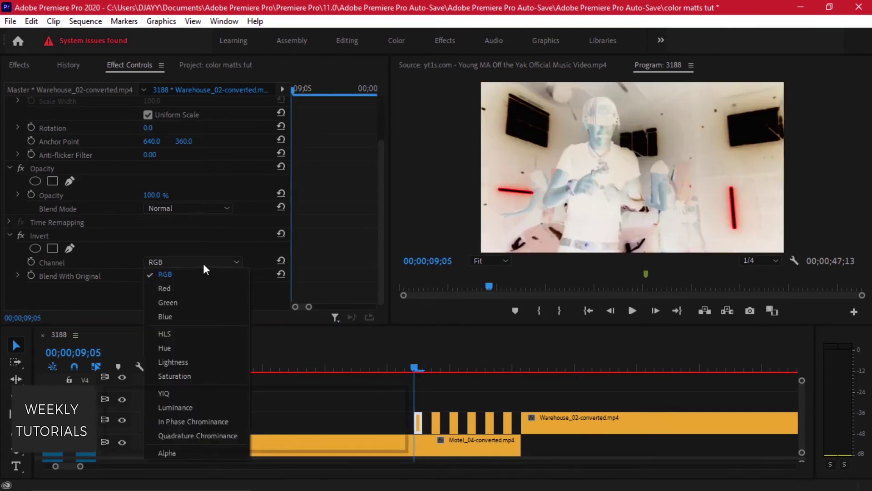
{"action": "left_click", "coordinate": [198, 288]}
{"action": "left_click", "coordinate": [203, 263]}
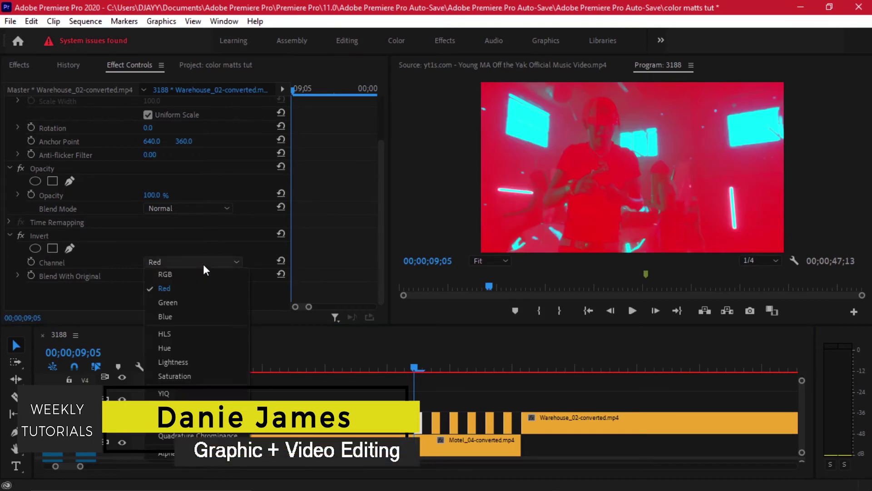
{"action": "left_click", "coordinate": [194, 334]}
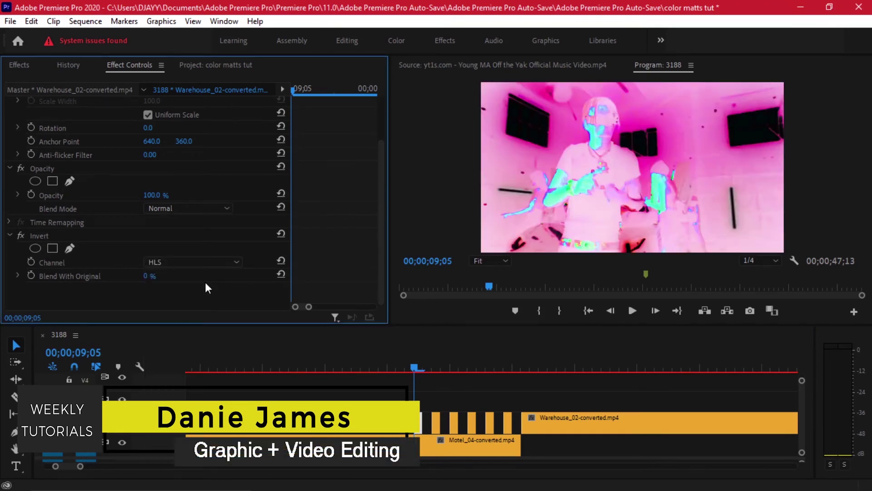
{"action": "left_click", "coordinate": [197, 257]}
{"action": "left_click", "coordinate": [195, 373]}
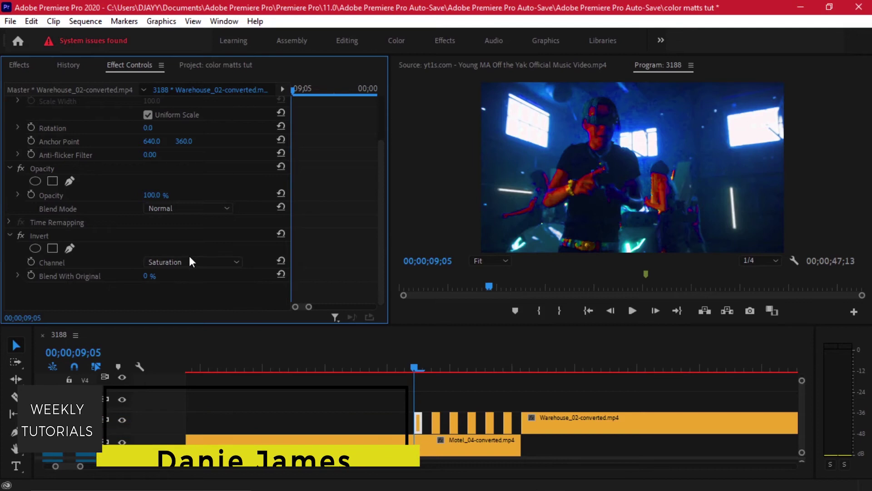
{"action": "left_click", "coordinate": [191, 261]}
{"action": "left_click", "coordinate": [193, 303]}
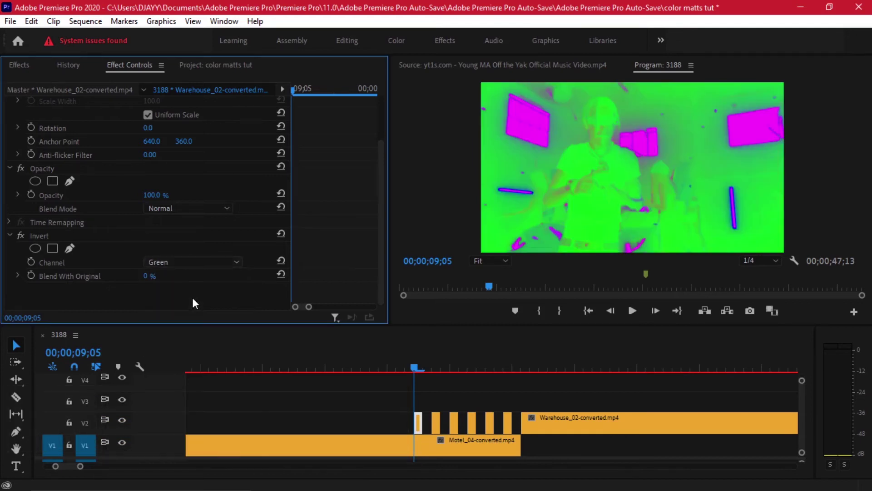
{"action": "key", "text": "space"}
{"action": "key", "text": "space"}
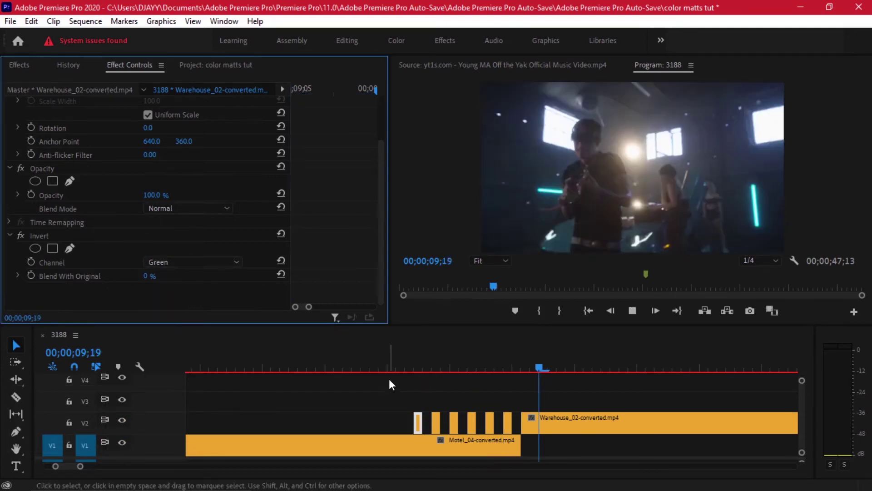
- Set the Invert channel back to RGB and replay the flicker from 09;05
{"action": "left_click", "coordinate": [187, 262]}
{"action": "left_click", "coordinate": [195, 273]}
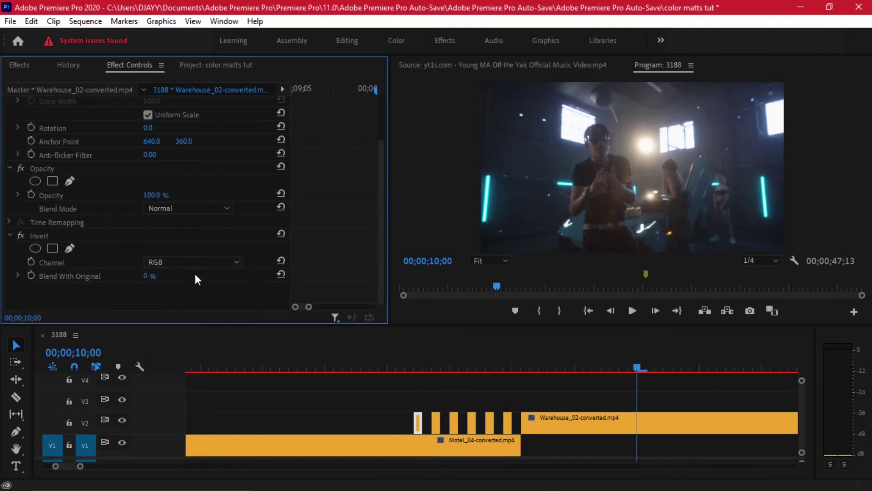
{"action": "left_click", "coordinate": [415, 372]}
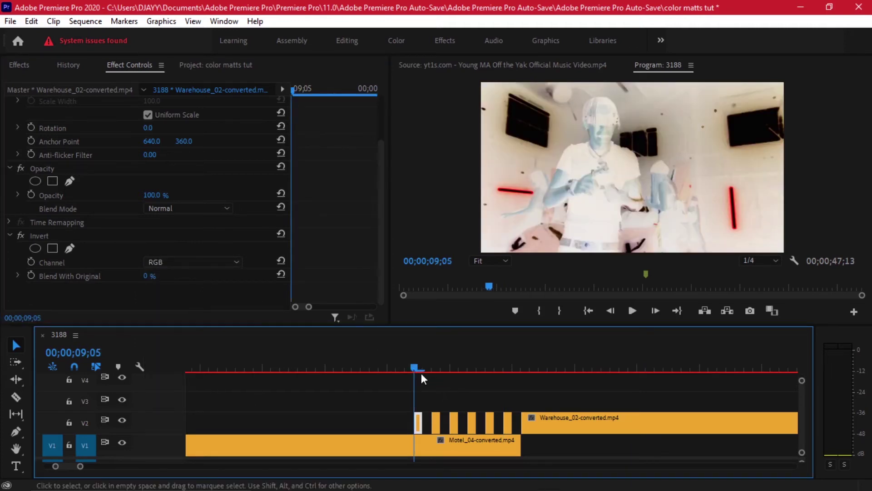
{"action": "key", "text": "space"}
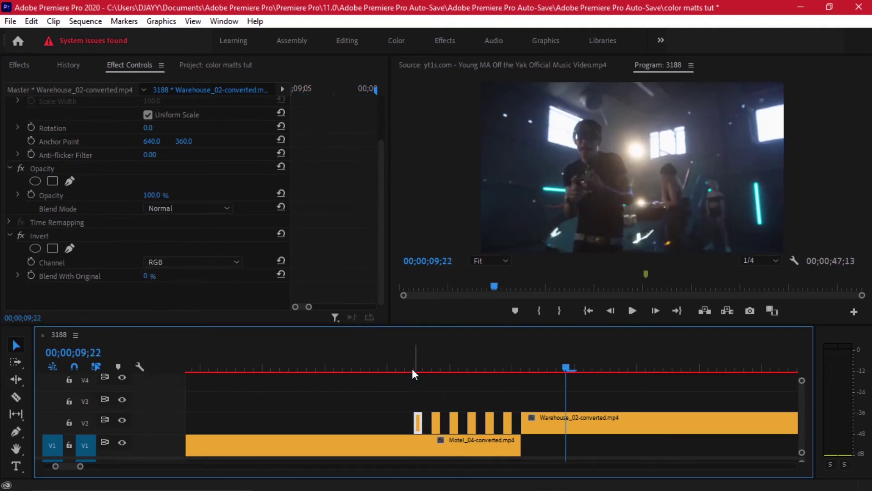
{"action": "key", "text": "space"}
{"action": "left_click", "coordinate": [400, 356]}
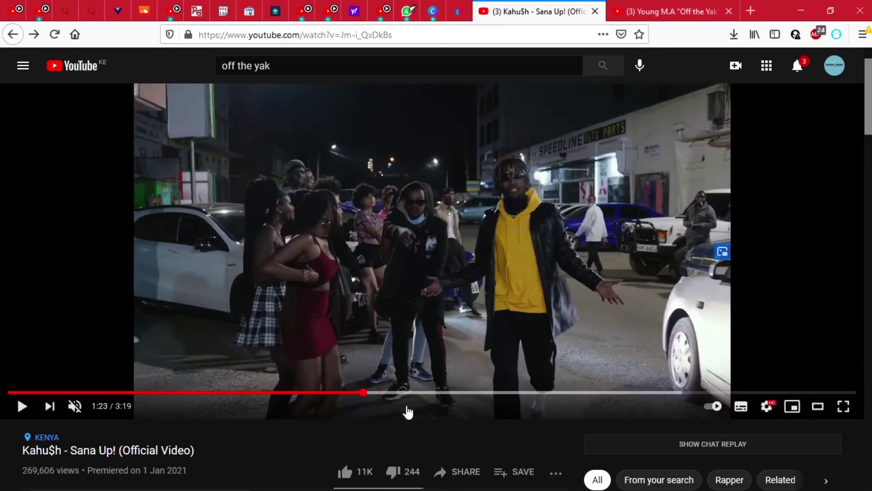
{"action": "key", "text": "space"}
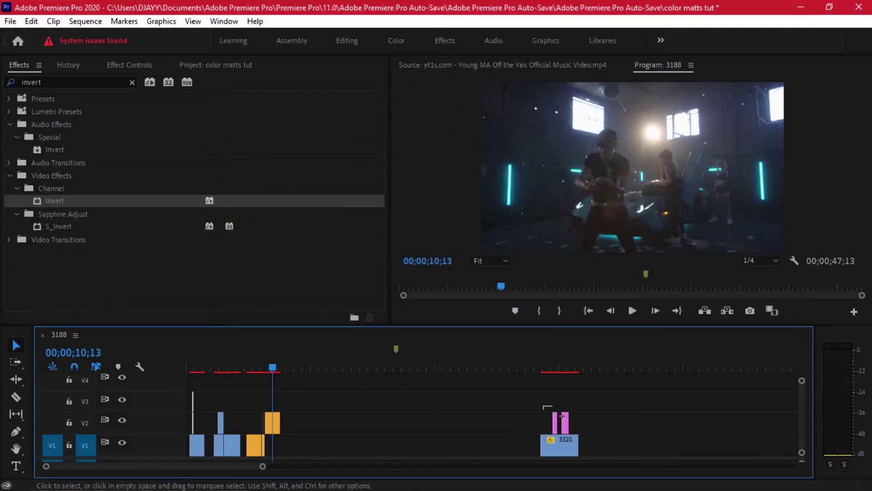
- Delete the pink clips above 3320.MOV and play through the clip from its start
{"action": "left_click_drag", "start_coordinate": [496, 408], "coordinate": [571, 413]}
{"action": "key", "text": "Delete"}
{"action": "key", "text": "Down"}
{"action": "key", "text": "equal"}
{"action": "key", "text": "equal"}
{"action": "key", "text": "equal"}
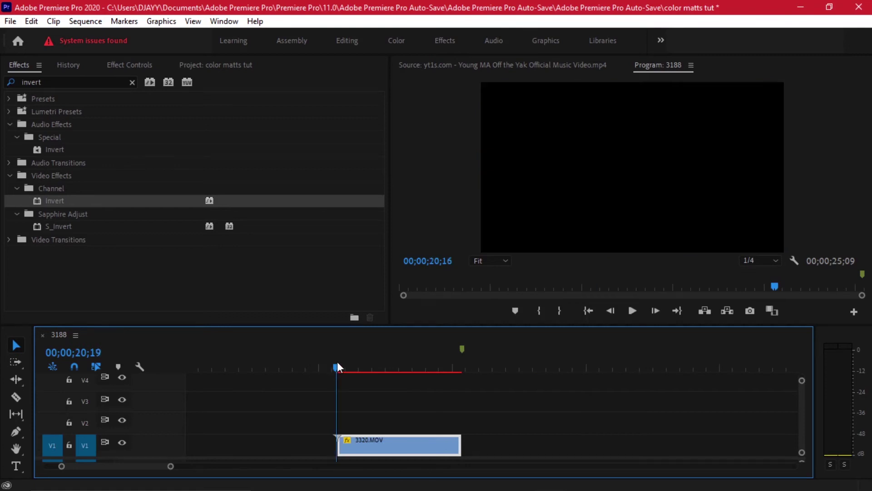
{"action": "key", "text": "Right"}
{"action": "key", "text": "space"}
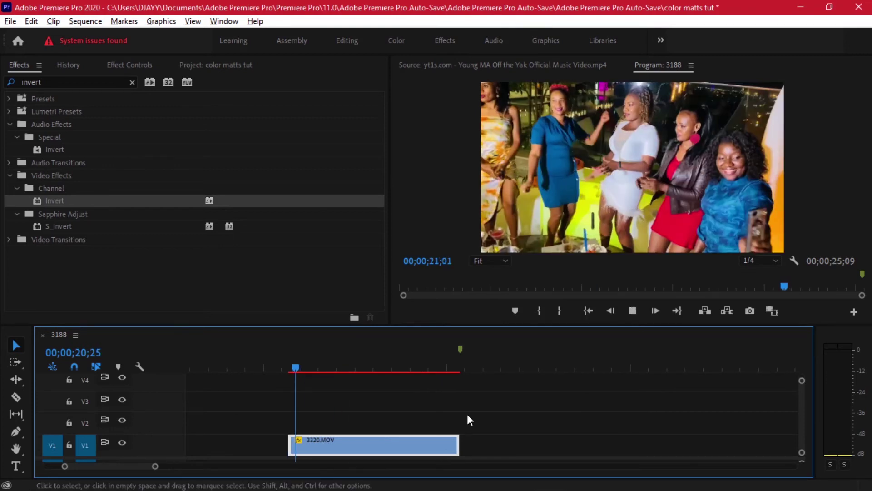
{"action": "key", "text": "space"}
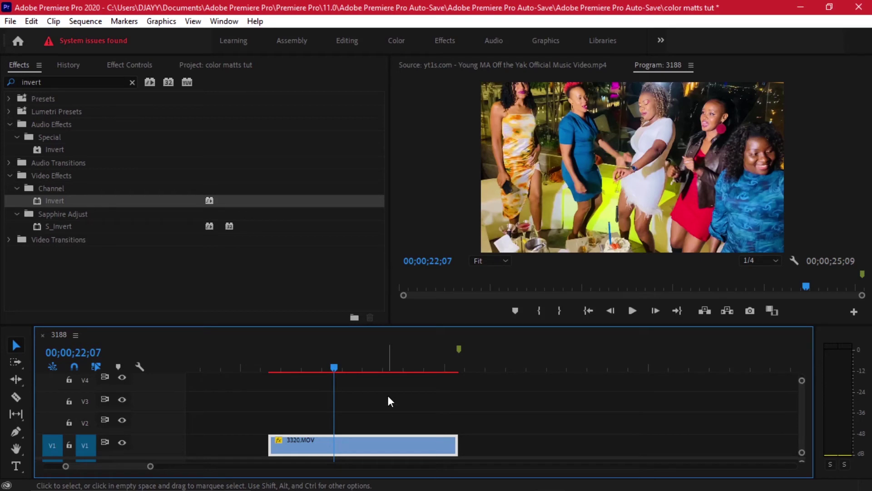
{"action": "key", "text": "space"}
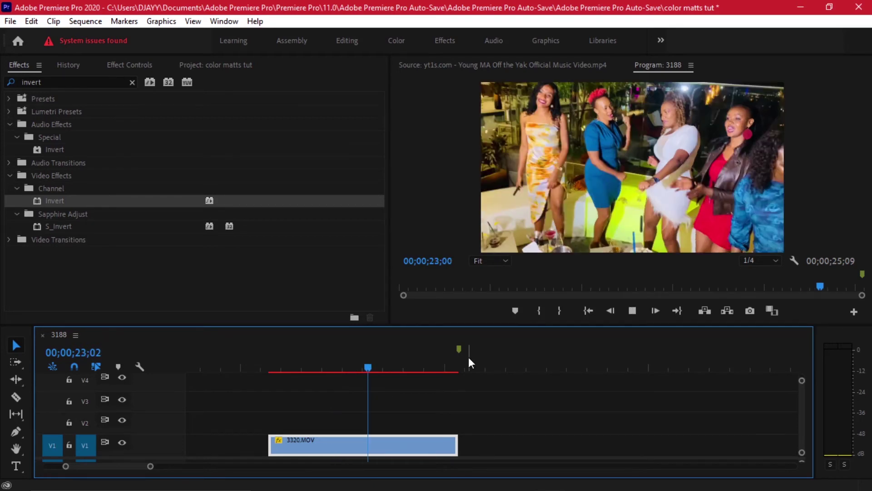
{"action": "key", "text": "space"}
- Scrub the playhead in 3320.MOV to the frame at 00;00;23;09
{"action": "key", "text": "="}
{"action": "left_click_drag", "start_coordinate": [319, 363], "coordinate": [307, 361]}
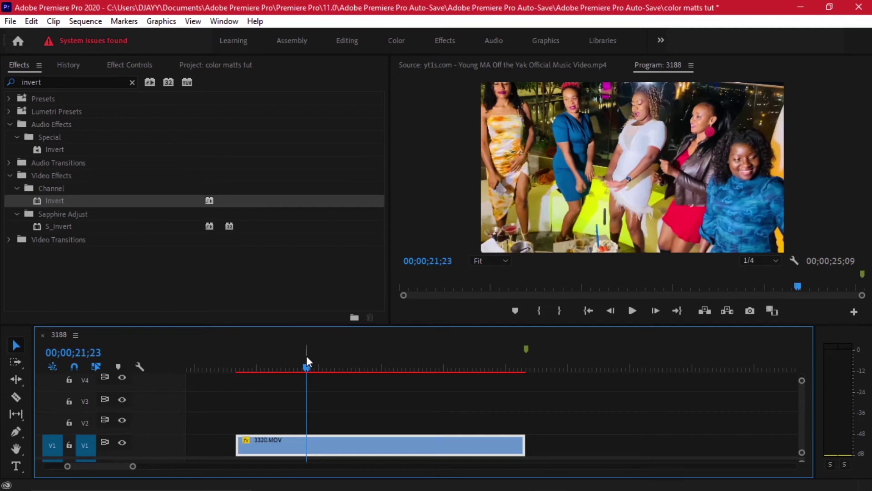
{"action": "left_click", "coordinate": [366, 430]}
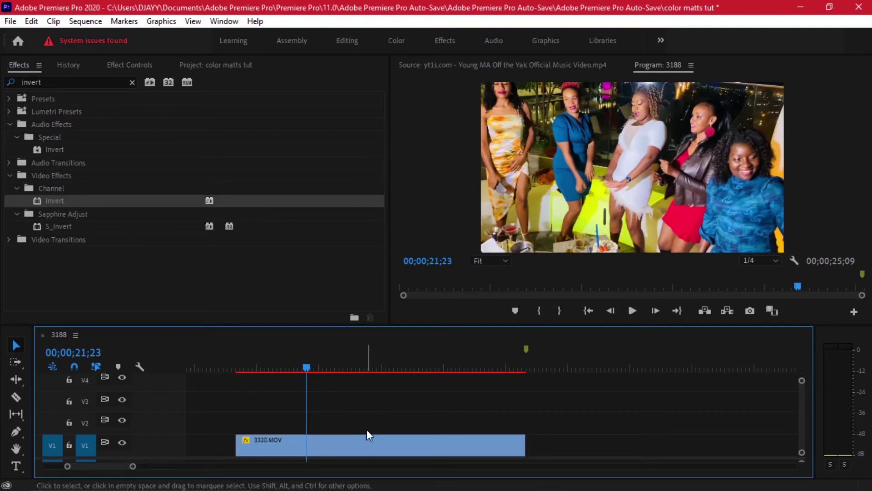
{"action": "left_click", "coordinate": [371, 443]}
{"action": "left_click", "coordinate": [318, 367]}
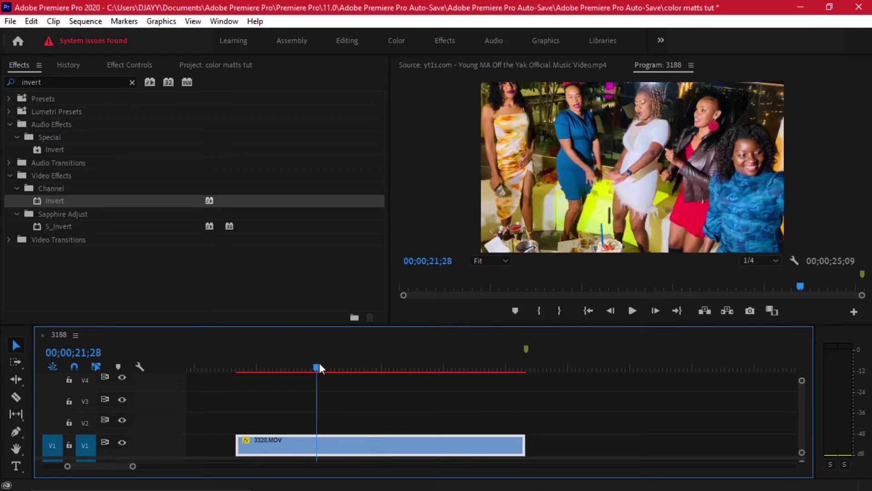
{"action": "left_click_drag", "start_coordinate": [319, 364], "coordinate": [403, 365]}
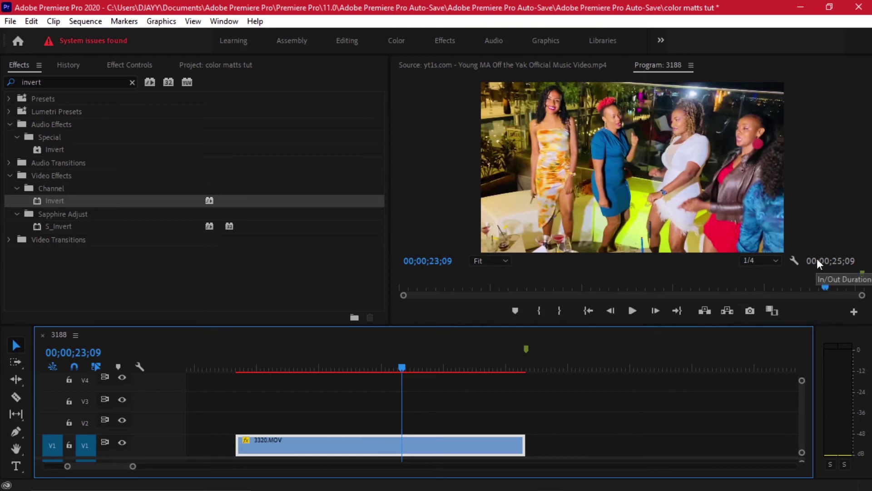
{"action": "left_click", "coordinate": [793, 260]}
- Export frame 23;09 as PNG still 3188.00_00_23_09.Still003 with Import into project on
{"action": "left_click", "coordinate": [793, 261]}
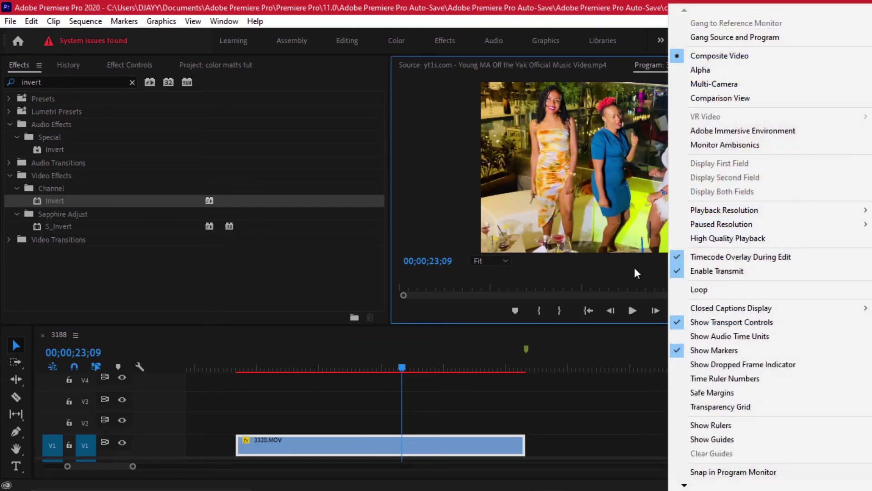
{"action": "left_click", "coordinate": [700, 271]}
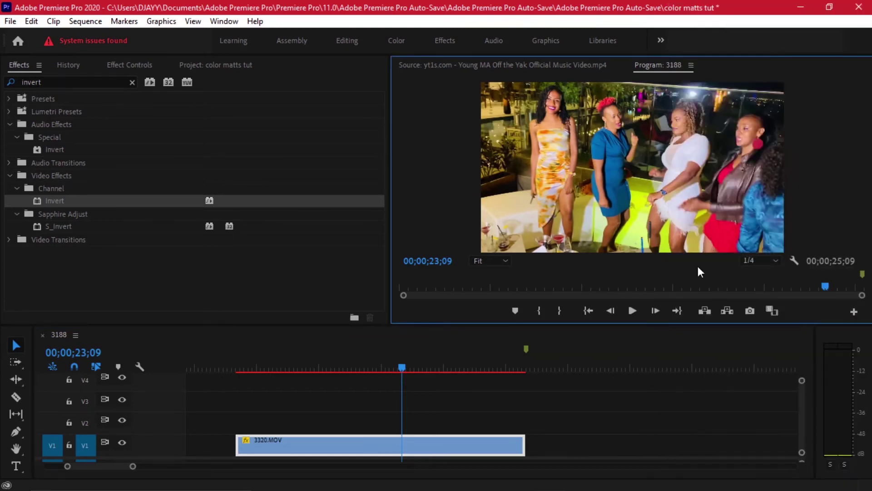
{"action": "left_click", "coordinate": [852, 314]}
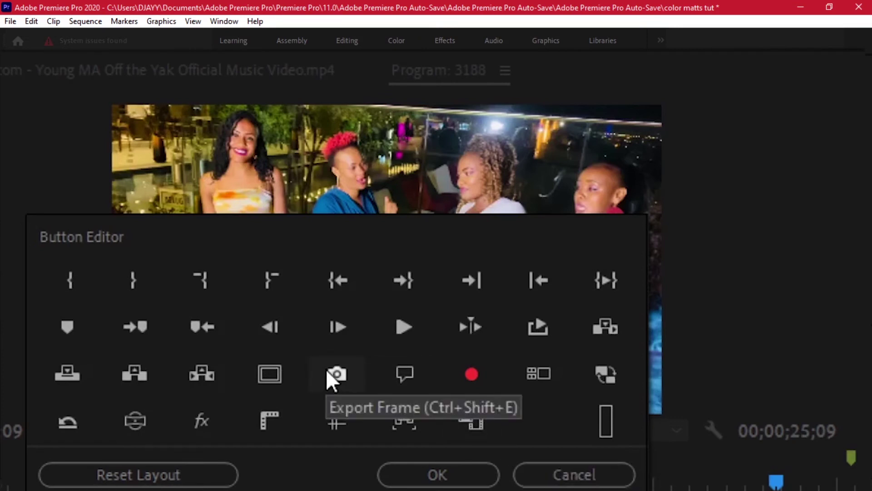
{"action": "left_click", "coordinate": [563, 476]}
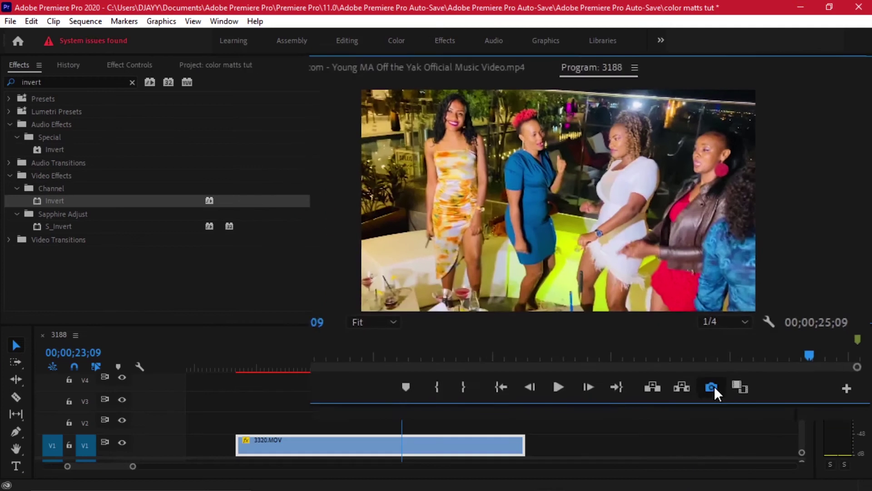
{"action": "left_click", "coordinate": [713, 386]}
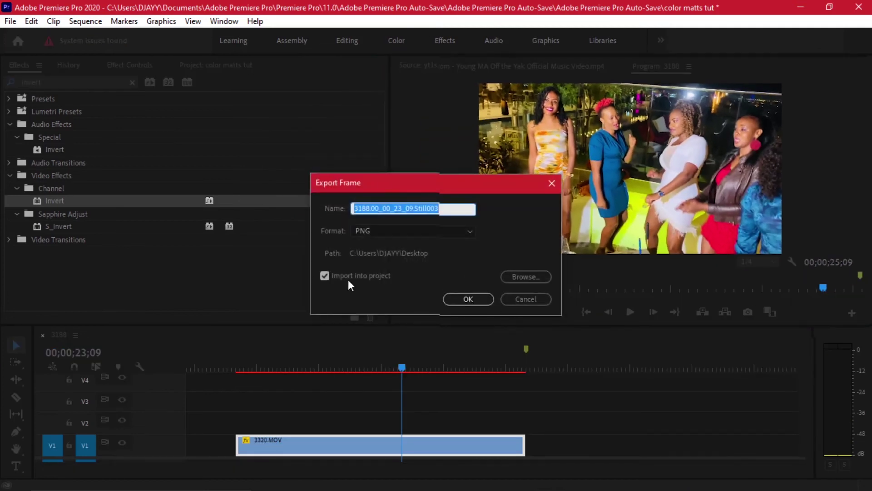
{"action": "left_click", "coordinate": [324, 275]}
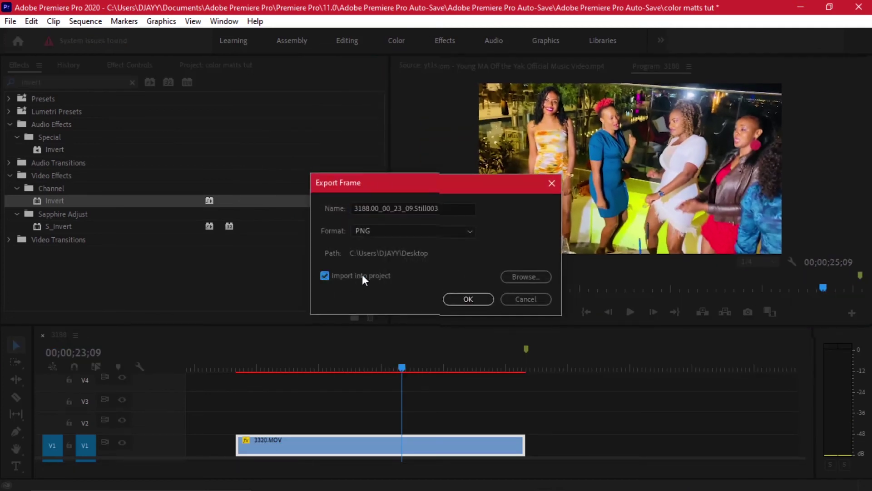
{"action": "left_click", "coordinate": [466, 299]}
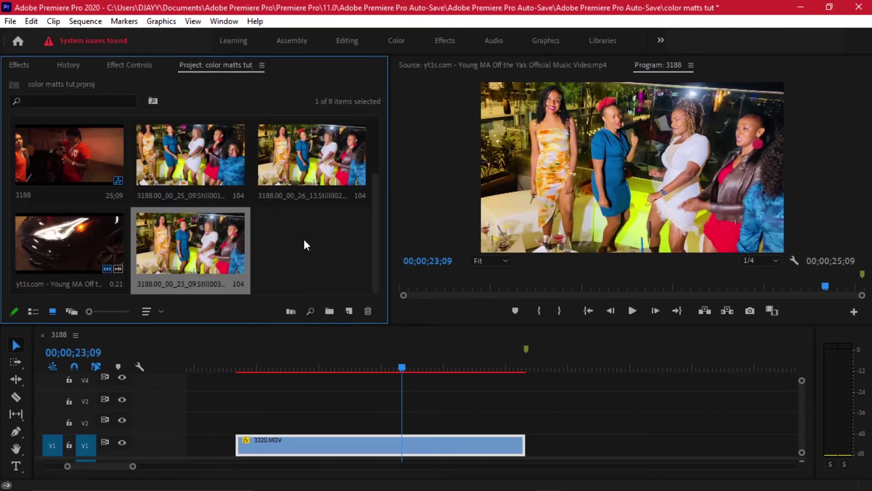
- Place the Still003 image on V2 at the playhead, 00;00;23;09
{"action": "left_click", "coordinate": [304, 239]}
{"action": "left_click_drag", "start_coordinate": [204, 244], "coordinate": [411, 420]}
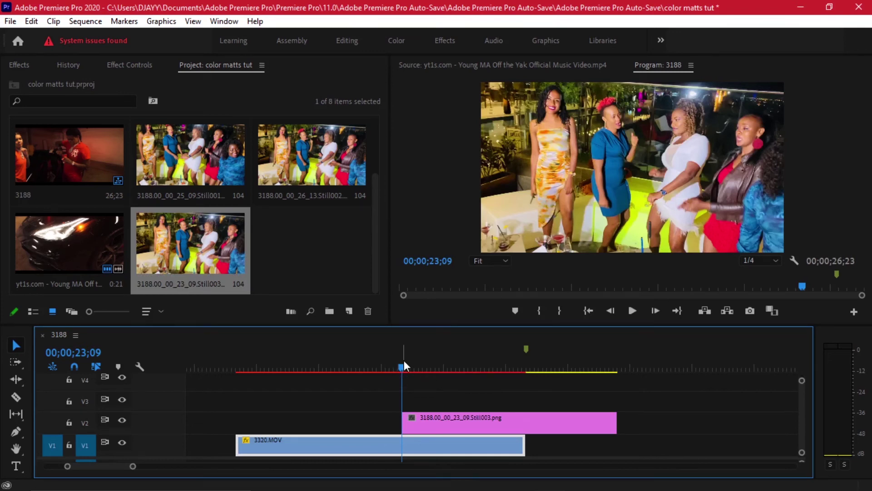
{"action": "mouse_move", "coordinate": [404, 361]}
{"action": "left_mouse_down"}
{"action": "mouse_move", "coordinate": [393, 359]}
{"action": "mouse_move", "coordinate": [410, 356]}
{"action": "mouse_move", "coordinate": [402, 357]}
{"action": "left_mouse_up"}
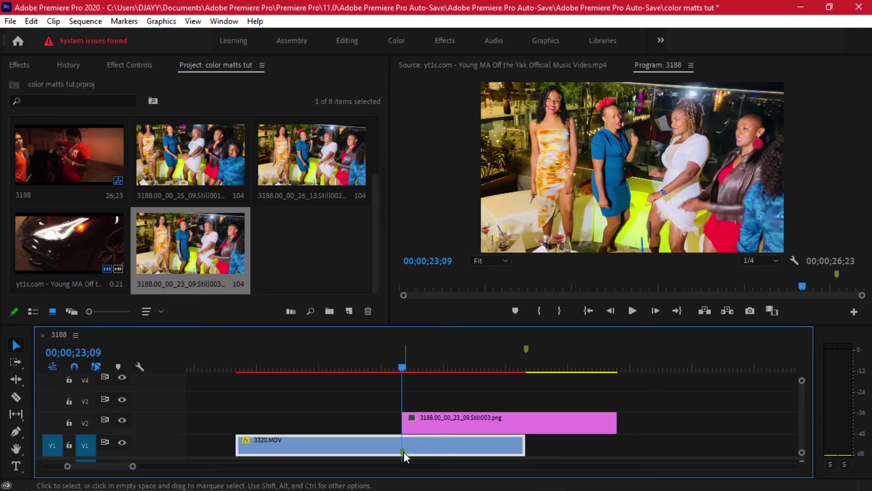
- Add a marker at the still's start, 00;00;23;09
{"action": "left_click", "coordinate": [358, 415]}
{"action": "left_click", "coordinate": [465, 450]}
{"action": "left_click", "coordinate": [424, 386]}
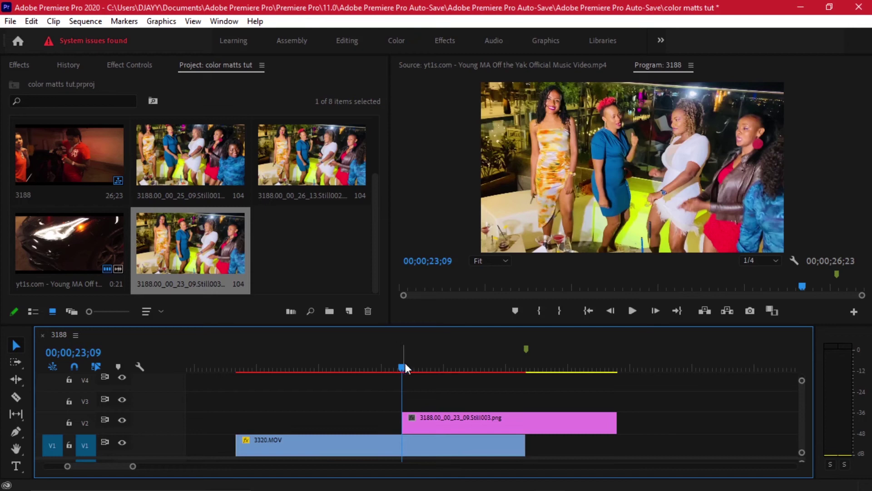
{"action": "left_click", "coordinate": [414, 437]}
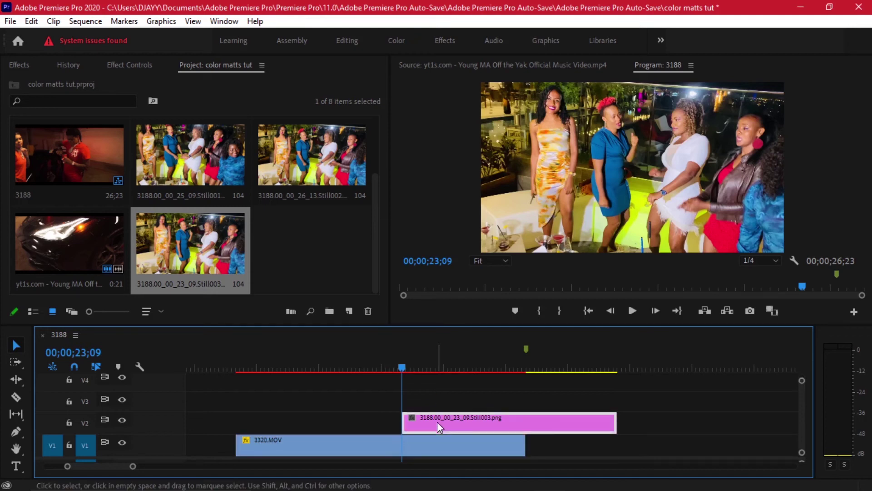
{"action": "left_click", "coordinate": [430, 376]}
{"action": "mouse_move", "coordinate": [411, 362]}
{"action": "left_mouse_down"}
{"action": "mouse_move", "coordinate": [419, 361]}
{"action": "mouse_move", "coordinate": [403, 361]}
{"action": "left_mouse_up"}
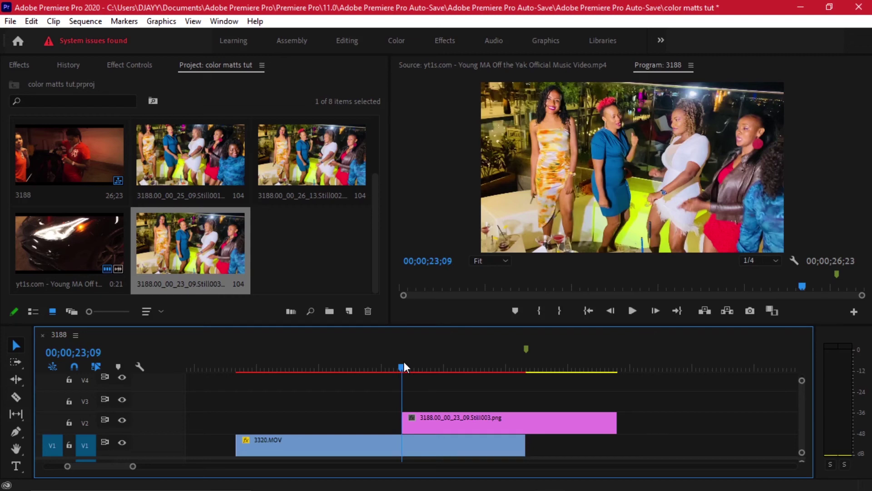
{"action": "key", "text": "m"}
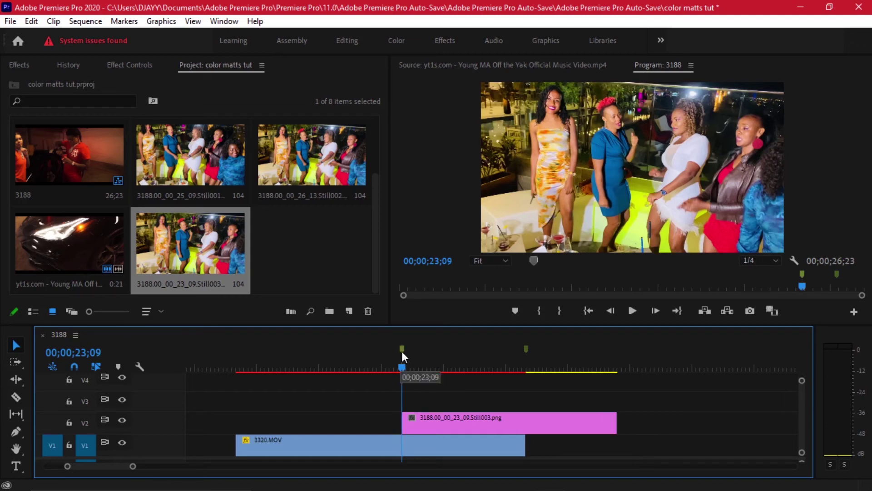
- Split Still003 shortly after its start and delete the right-hand piece
{"action": "left_click", "coordinate": [399, 360]}
{"action": "key", "text": "="}
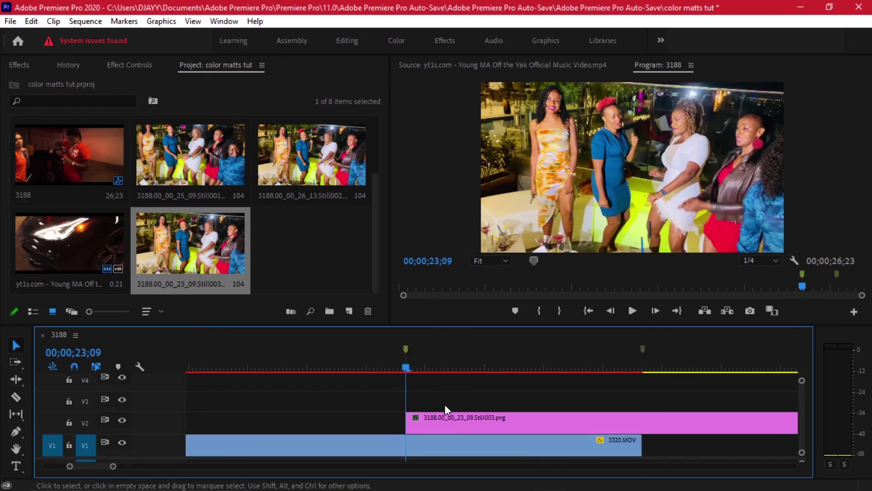
{"action": "left_click", "coordinate": [468, 416], "text": "ctrl"}
{"action": "left_click", "coordinate": [498, 418]}
{"action": "key", "text": "Delete"}
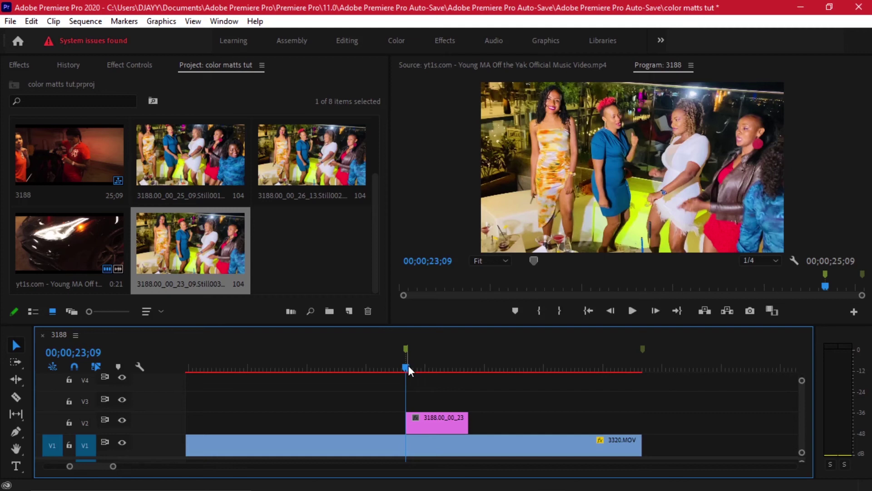
{"action": "left_click", "coordinate": [440, 419]}
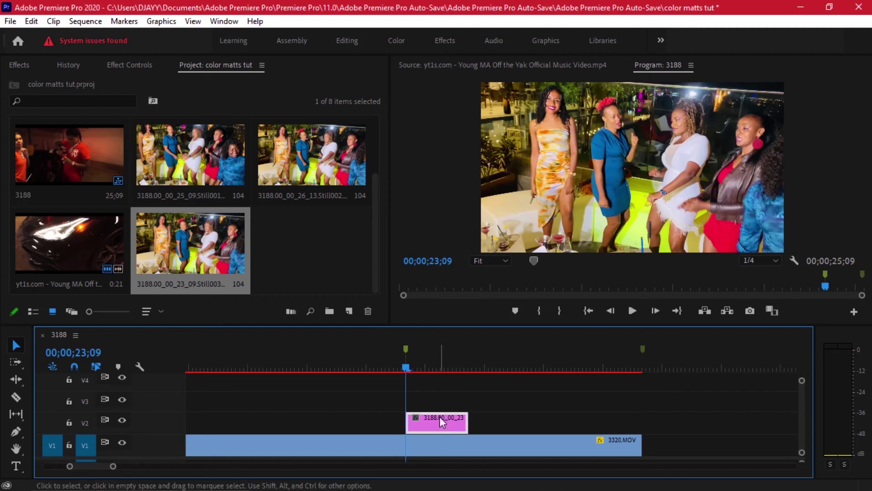
{"action": "left_click_drag", "start_coordinate": [405, 364], "coordinate": [414, 362]}
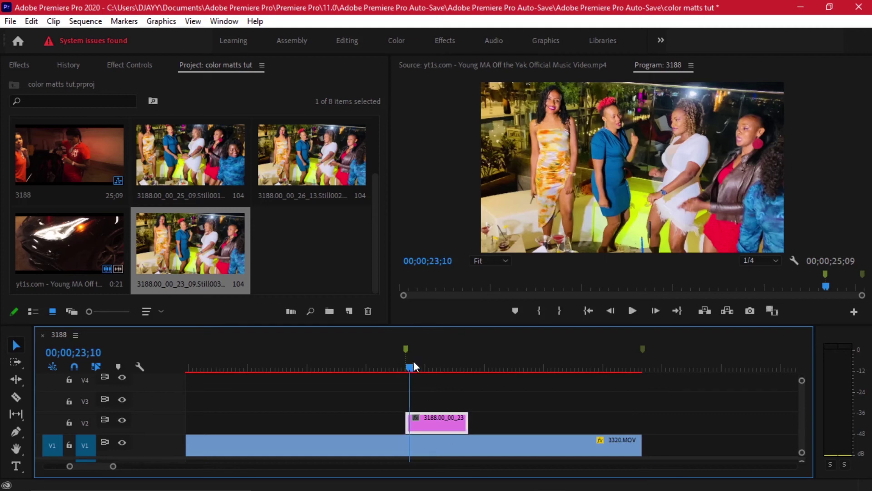
{"action": "left_click", "coordinate": [19, 65]}
- Search the effects for 'crop' and apply Crop to the Still003 clip
{"action": "left_click", "coordinate": [2, 81]}
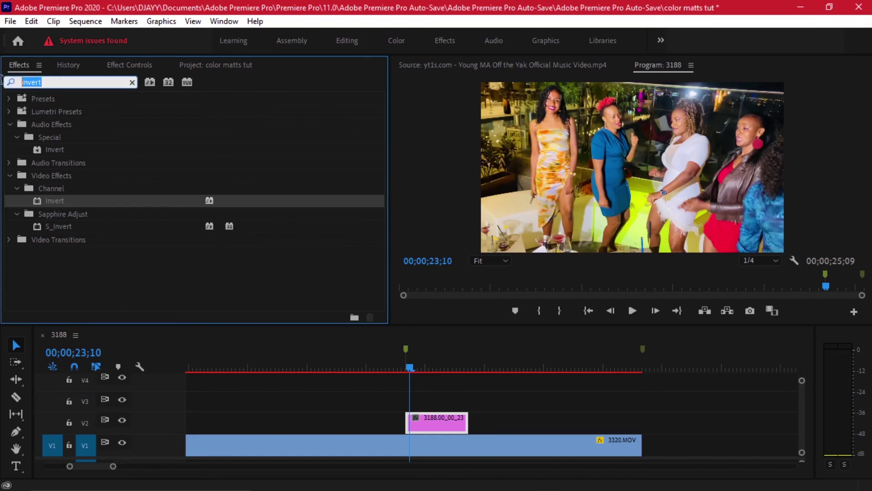
{"action": "type", "text": "crop"}
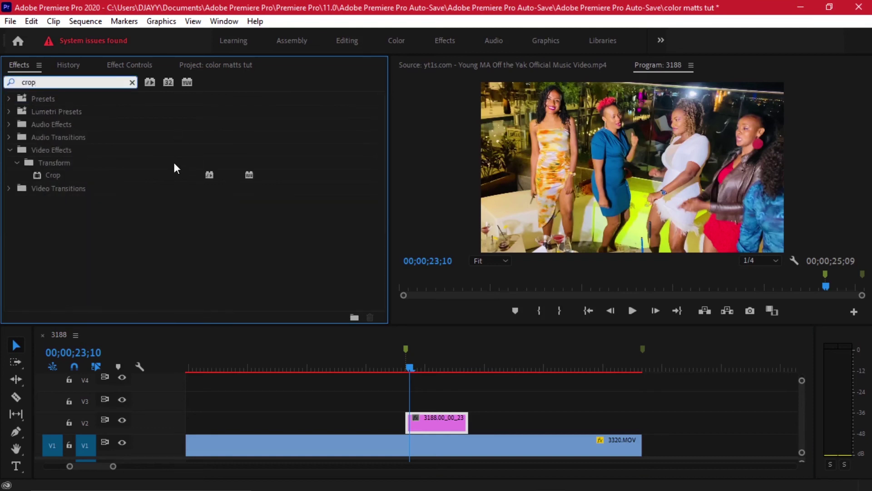
{"action": "left_click_drag", "start_coordinate": [70, 176], "coordinate": [438, 418]}
{"action": "left_click", "coordinate": [458, 403]}
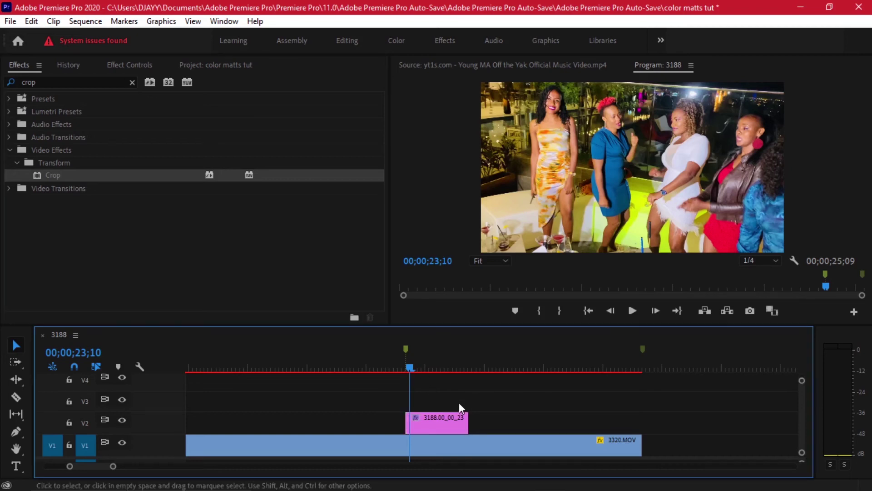
{"action": "left_click", "coordinate": [440, 418]}
{"action": "left_click", "coordinate": [132, 64]}
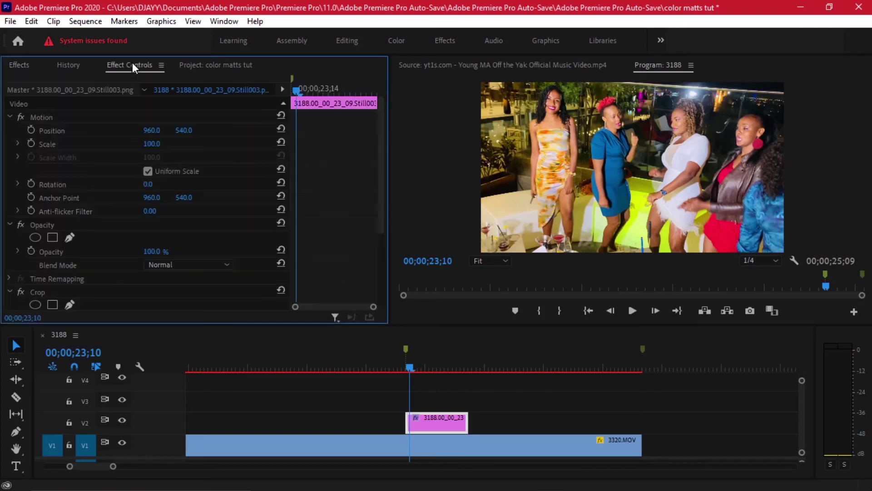
- Set the Crop Left value to 50% in Effect Controls
{"action": "left_click", "coordinate": [224, 22]}
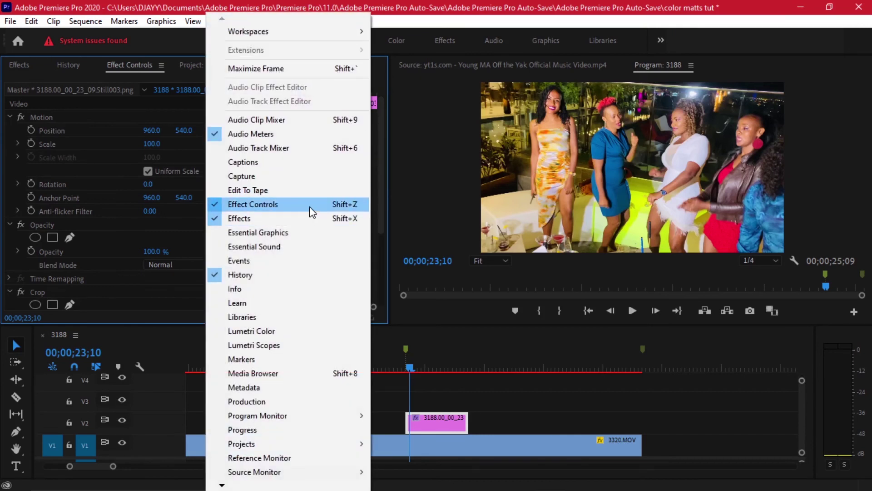
{"action": "left_click", "coordinate": [129, 59]}
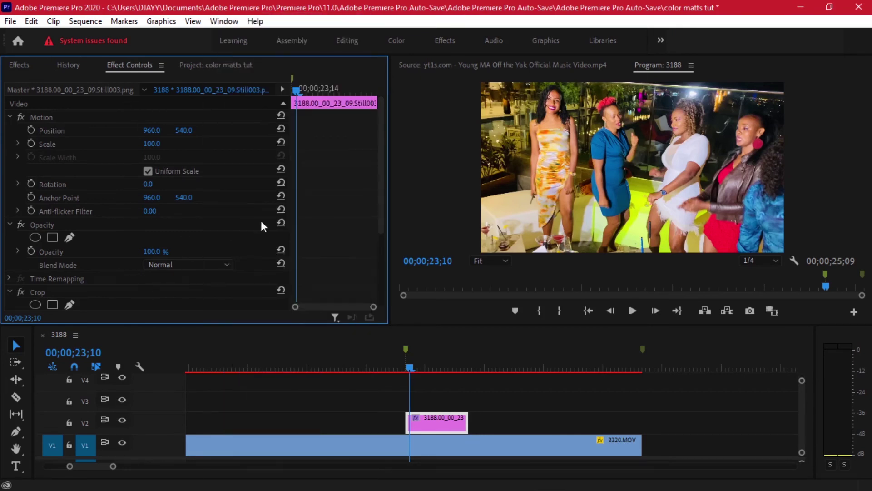
{"action": "scroll", "coordinate": [317, 209], "scroll_direction": "down", "scroll_amount": 3}
{"action": "scroll", "coordinate": [333, 209], "scroll_direction": "down", "scroll_amount": 3}
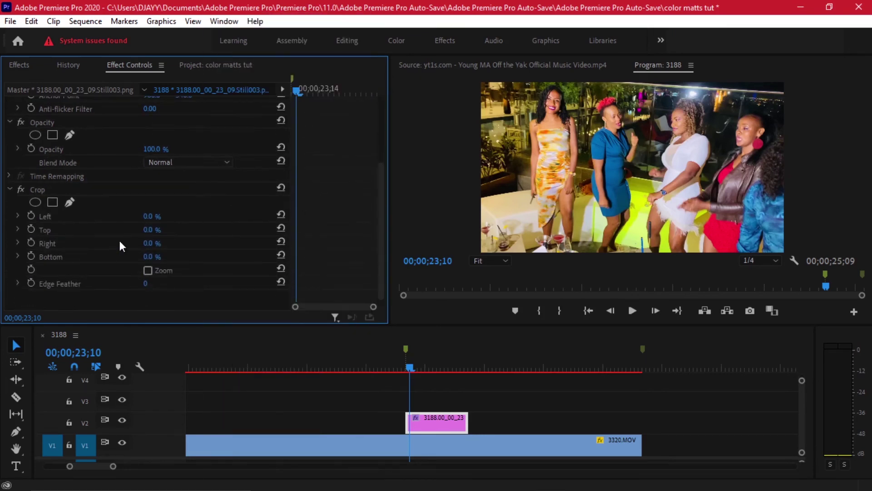
{"action": "left_click", "coordinate": [150, 215]}
{"action": "key", "text": "Return"}
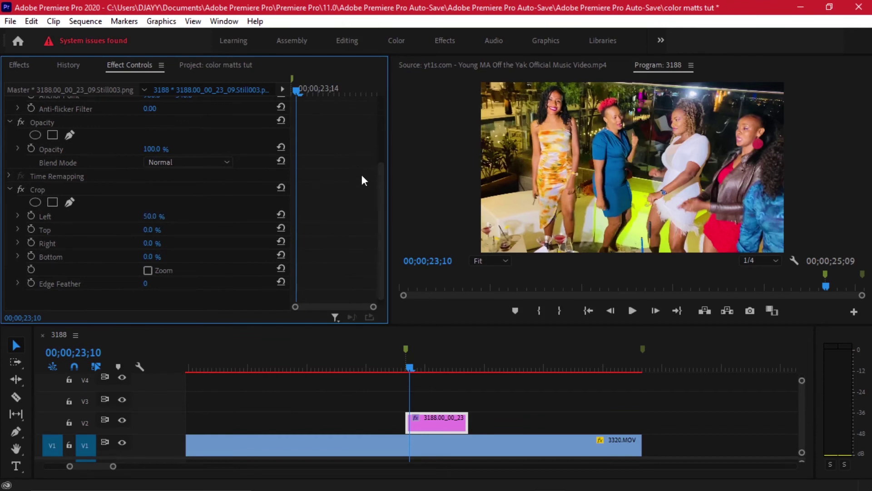
- Preview the cropped still with V1 hidden, then adjust Crop Left to 29%
{"action": "left_click", "coordinate": [274, 398]}
{"action": "key", "text": "Left"}
{"action": "key", "text": "Left"}
{"action": "left_click", "coordinate": [121, 442]}
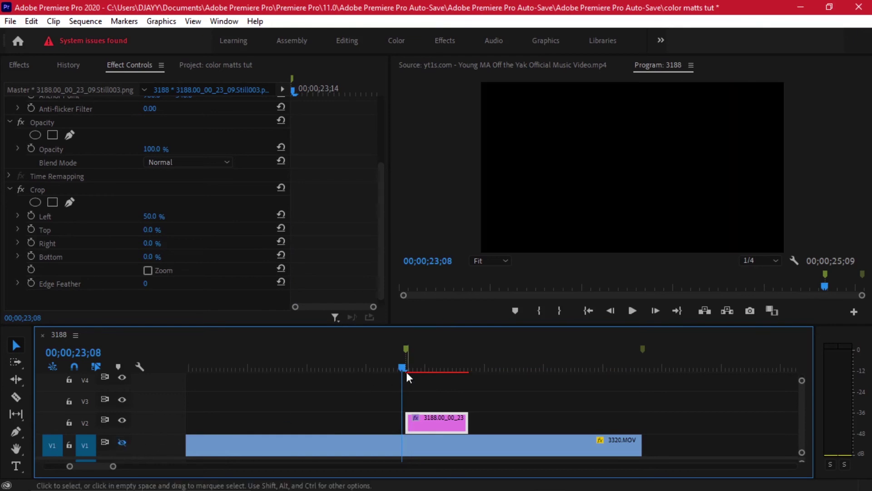
{"action": "left_click_drag", "start_coordinate": [404, 369], "coordinate": [426, 371]}
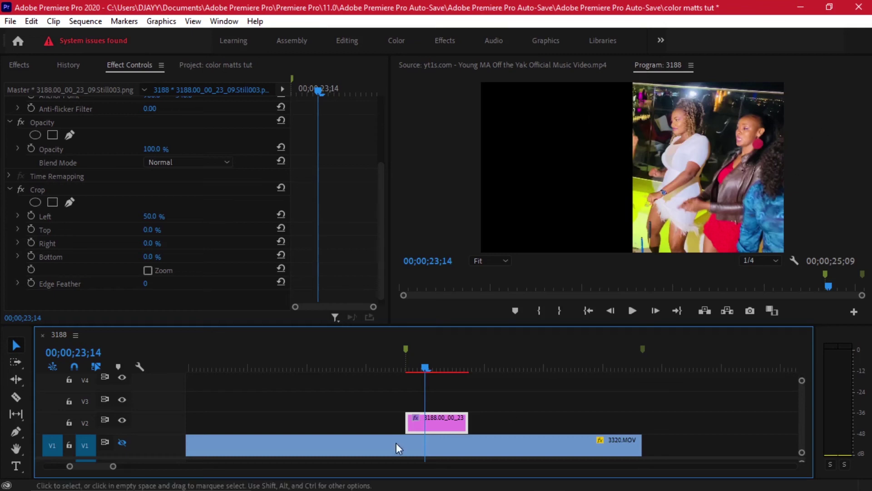
{"action": "left_click_drag", "start_coordinate": [422, 367], "coordinate": [406, 366]}
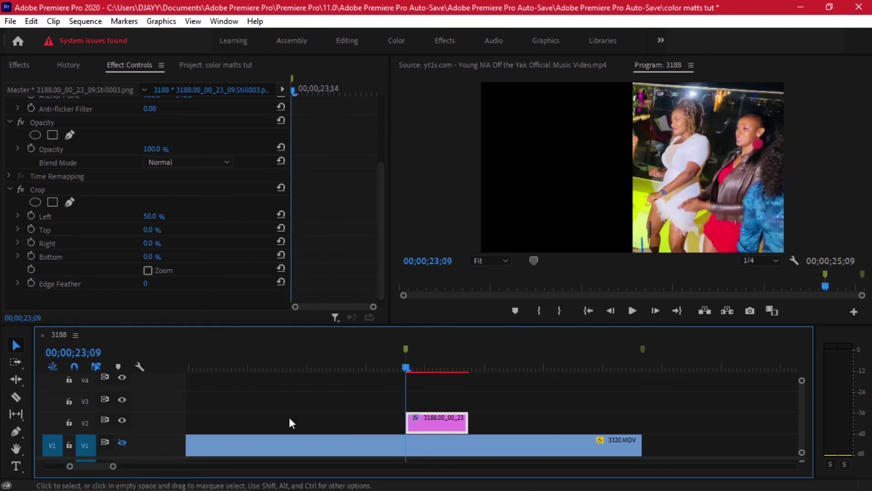
{"action": "left_click_drag", "start_coordinate": [148, 217], "coordinate": [191, 217]}
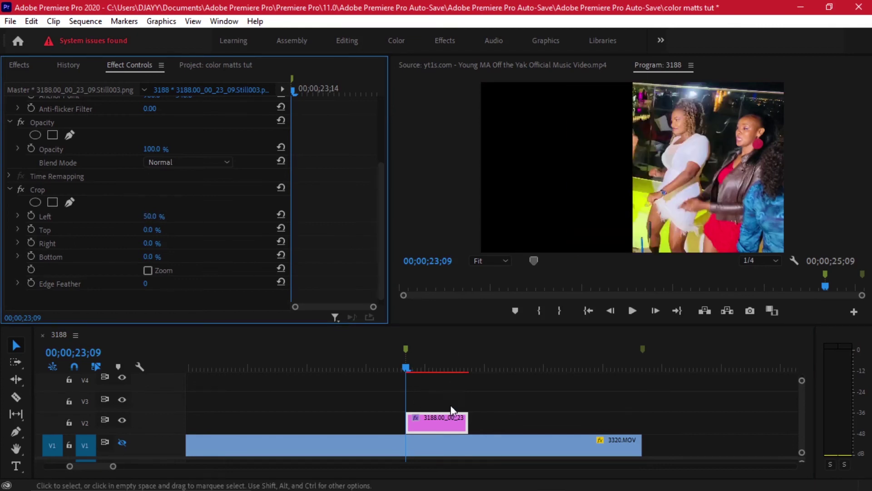
{"action": "scroll", "coordinate": [312, 227], "scroll_direction": "up", "scroll_amount": 5}
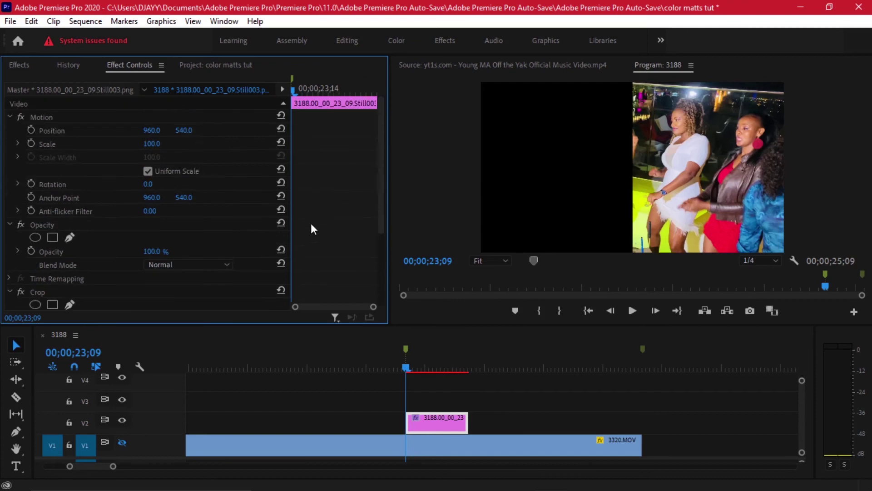
- Keyframe Still003's Position so it slides up out of frame to Y -664
{"action": "left_click", "coordinate": [32, 130]}
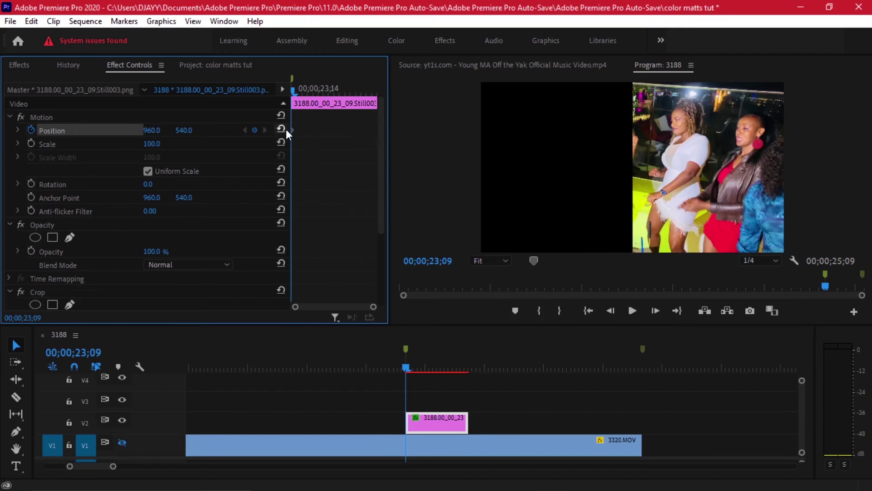
{"action": "left_click_drag", "start_coordinate": [292, 90], "coordinate": [345, 91]}
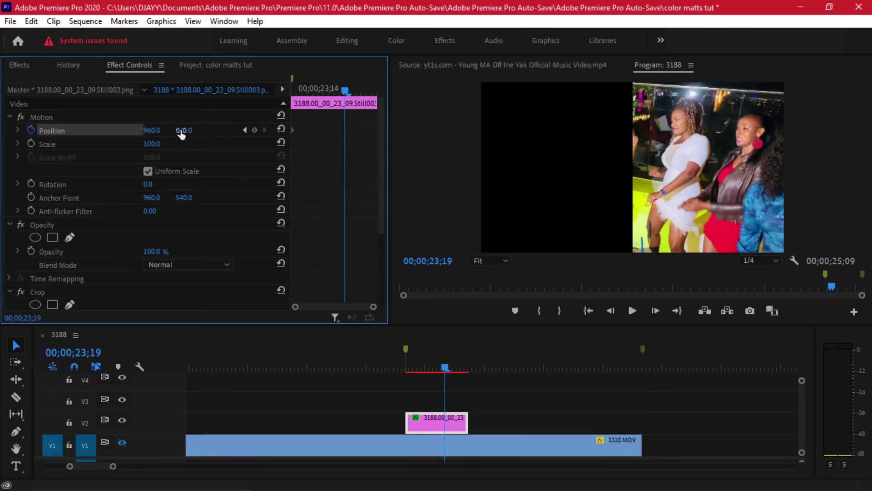
{"action": "left_click_drag", "start_coordinate": [181, 131], "coordinate": [50, 131]}
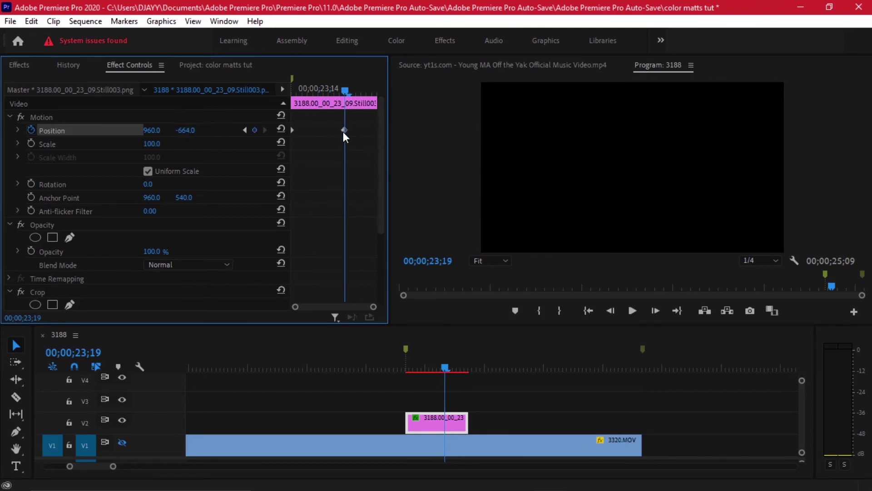
{"action": "left_click_drag", "start_coordinate": [345, 130], "coordinate": [362, 130]}
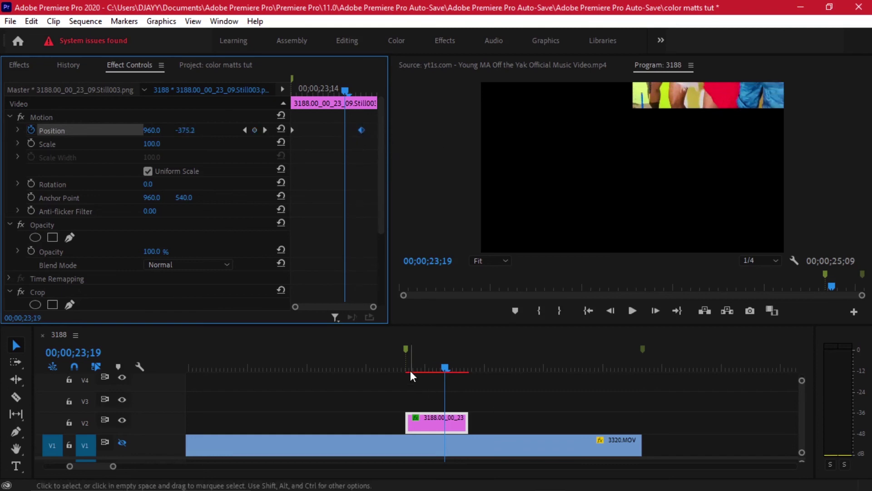
- Play back the slide-up animation with V1 hidden, then with V1 shown
{"action": "left_click", "coordinate": [346, 367]}
{"action": "left_click", "coordinate": [121, 443]}
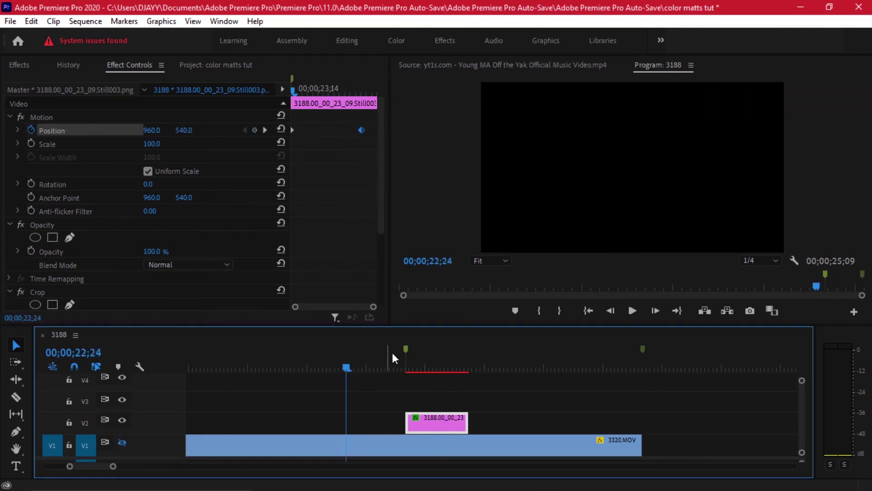
{"action": "key", "text": "space"}
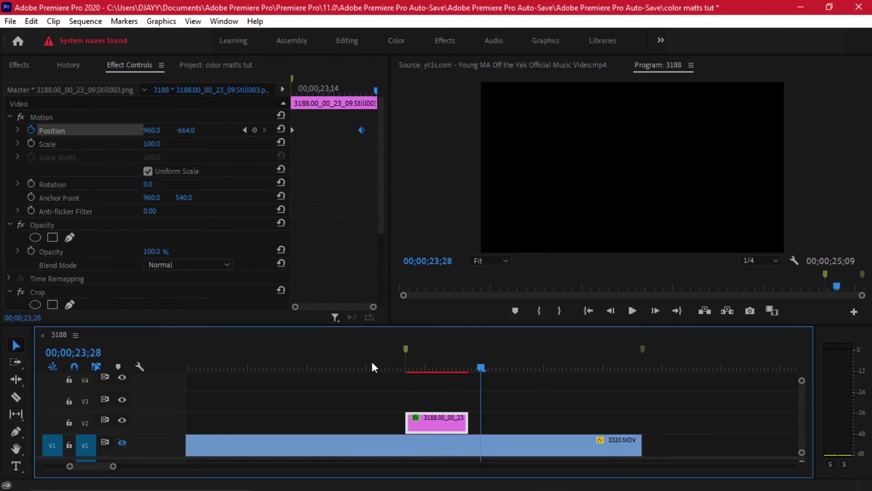
{"action": "key", "text": "space"}
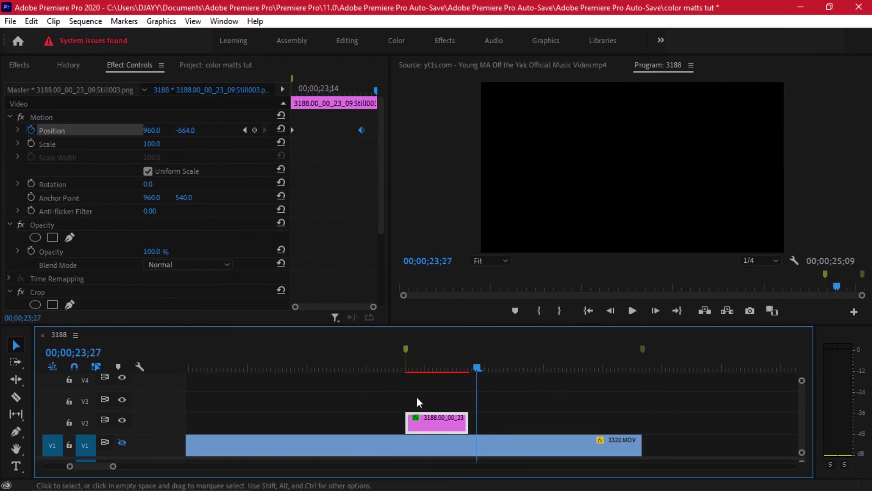
{"action": "left_click", "coordinate": [122, 442]}
{"action": "key", "text": "minus"}
{"action": "key", "text": "minus"}
{"action": "key", "text": "minus"}
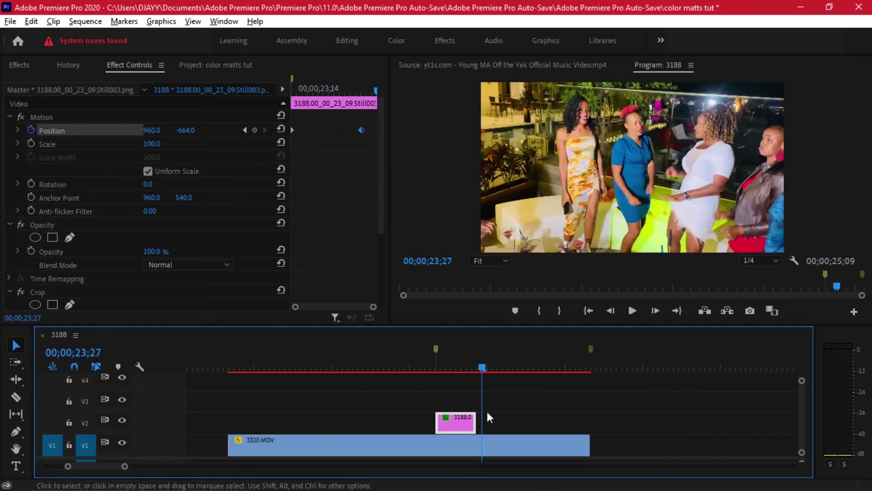
{"action": "left_click", "coordinate": [421, 368]}
{"action": "key", "text": "space"}
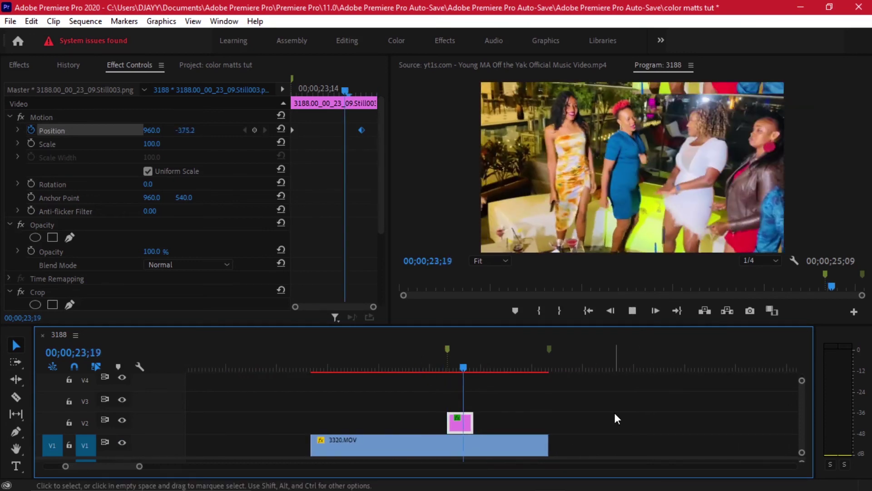
{"action": "left_click_drag", "start_coordinate": [435, 368], "coordinate": [527, 391]}
- Lengthen the end of 3320.MOV to the right
{"action": "key", "text": "equal"}
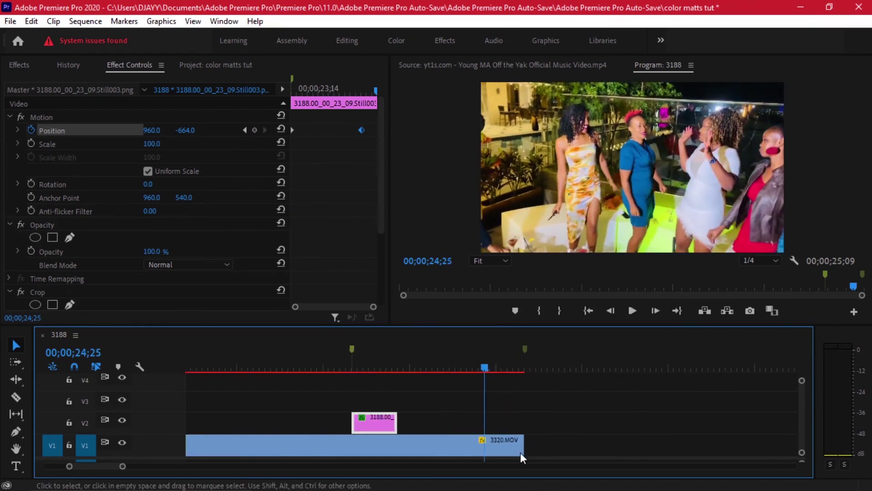
{"action": "left_click_drag", "start_coordinate": [523, 456], "coordinate": [613, 447]}
{"action": "left_click_drag", "start_coordinate": [500, 367], "coordinate": [525, 368]}
{"action": "key", "text": "ctrl+shift+e"}
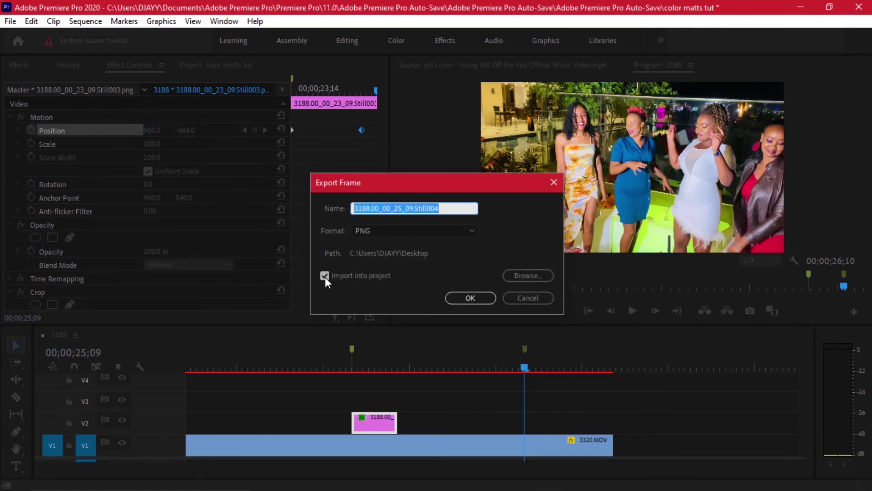
- Export the frame as Still004.png without importing it, and place it on V2 at 00;00;25;09
{"action": "left_click", "coordinate": [325, 276]}
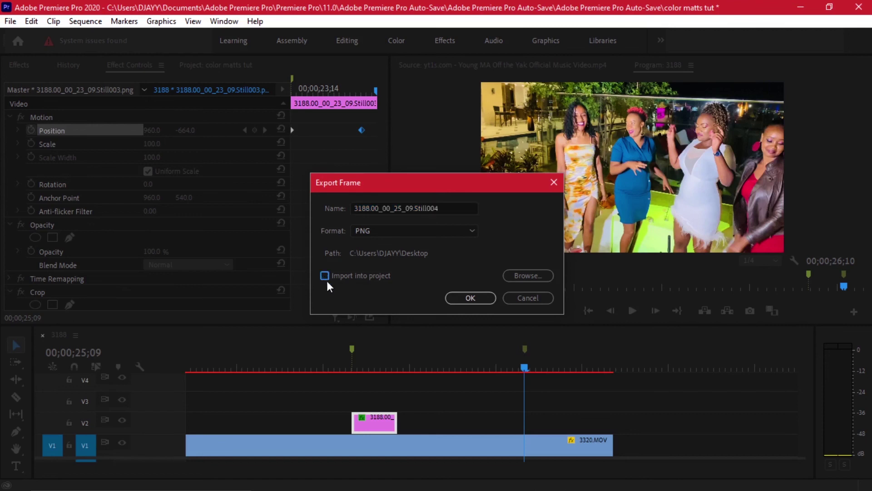
{"action": "left_click", "coordinate": [470, 298]}
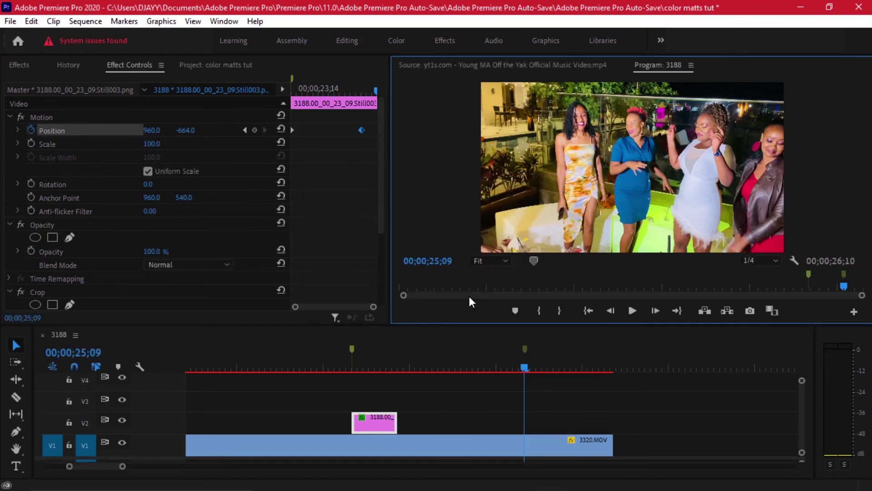
{"action": "left_click", "coordinate": [800, 7]}
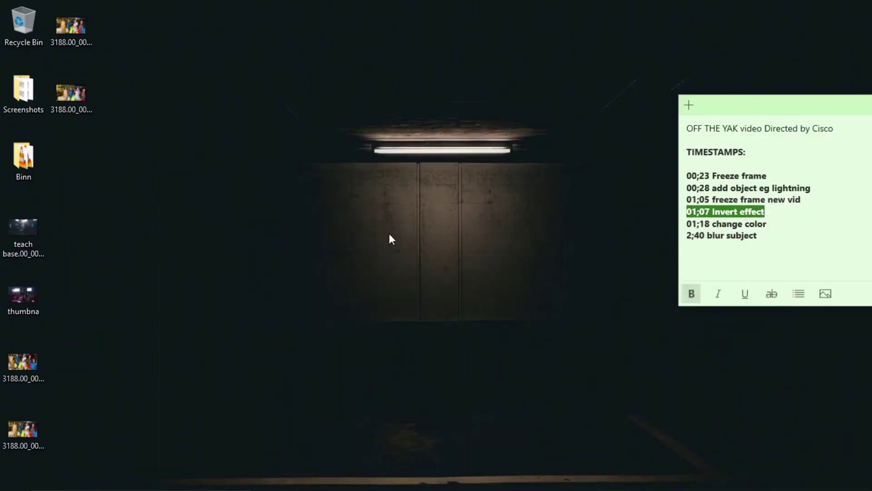
{"action": "left_click", "coordinate": [160, 121]}
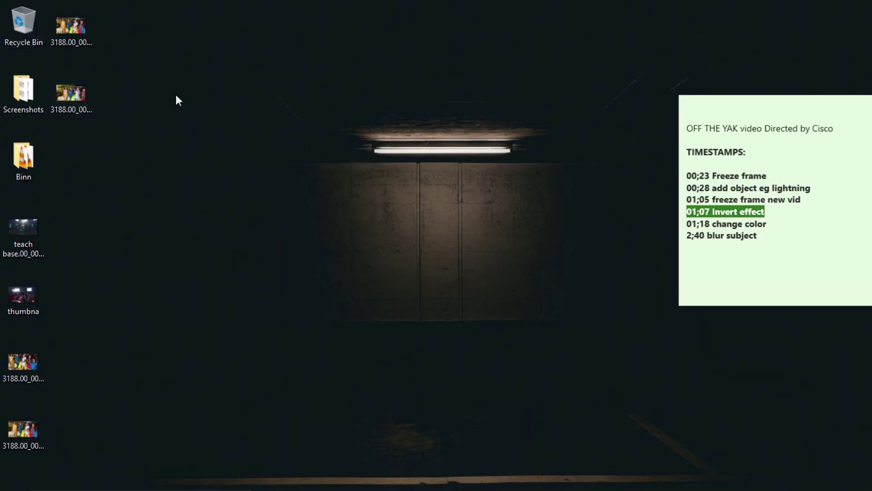
{"action": "left_click_drag", "start_coordinate": [89, 102], "coordinate": [552, 422]}
- Razor Still004 shortly after its start and delete the right piece
{"action": "key", "text": "c"}
{"action": "left_click", "coordinate": [577, 417]}
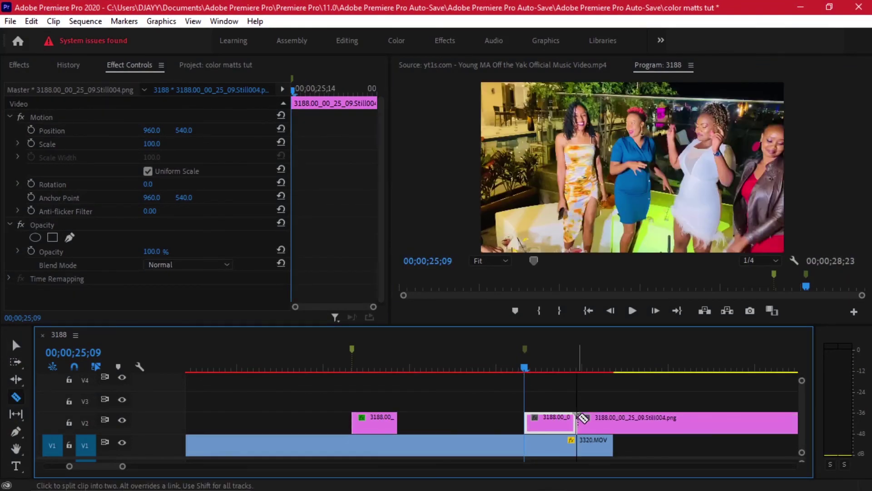
{"action": "key", "text": "v"}
{"action": "left_click", "coordinate": [618, 422]}
{"action": "key", "text": "Delete"}
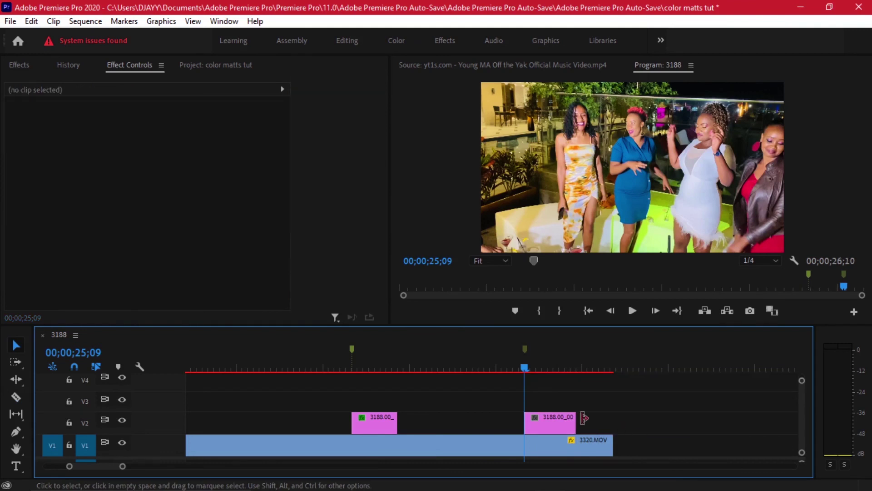
{"action": "left_click", "coordinate": [547, 419]}
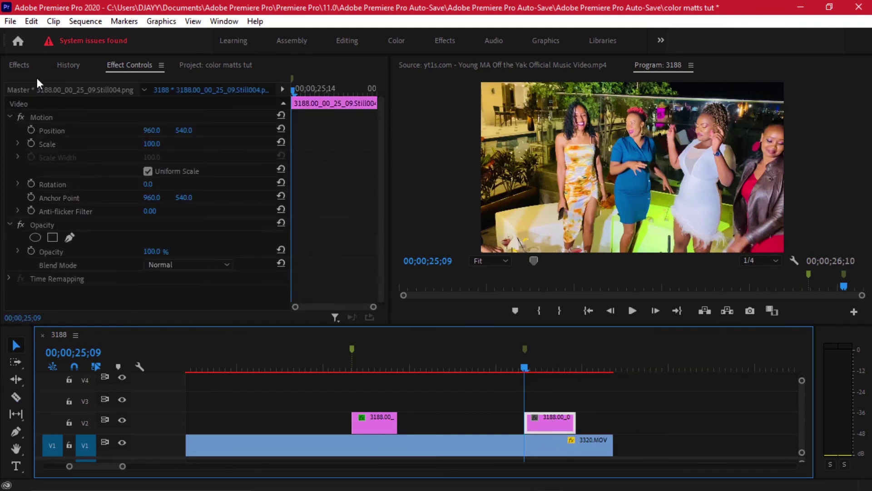
- Apply Crop to the Still004 clip with Right set to 50%
{"action": "left_click", "coordinate": [19, 65]}
{"action": "left_click_drag", "start_coordinate": [355, 259], "coordinate": [554, 413]}
{"action": "scroll", "coordinate": [323, 201], "scroll_direction": "down", "scroll_amount": 5}
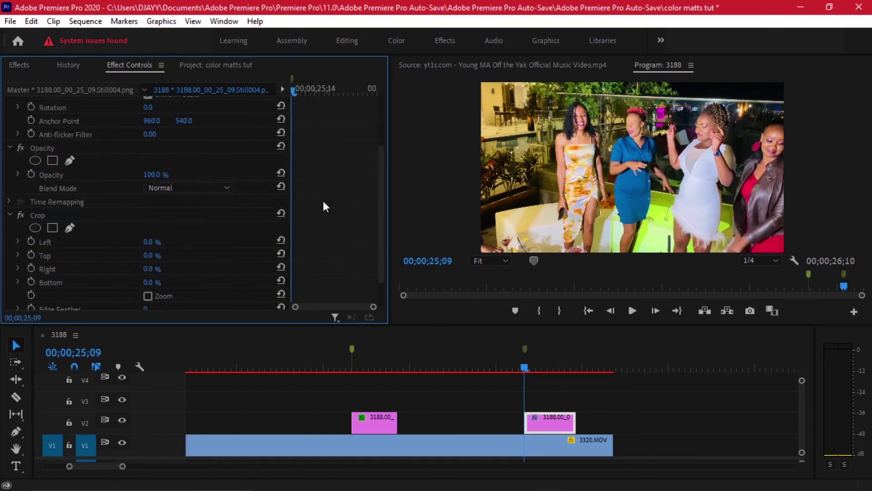
{"action": "left_click", "coordinate": [152, 236]}
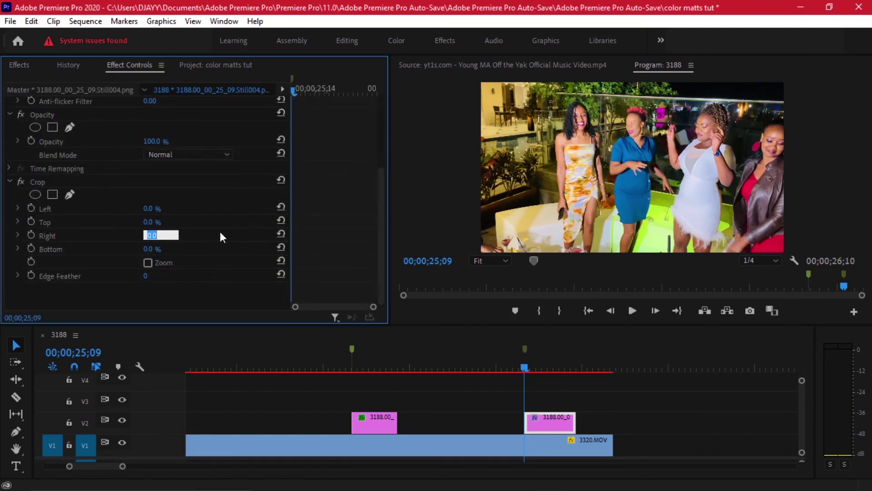
{"action": "type", "text": "50"}
{"action": "key", "text": "Return"}
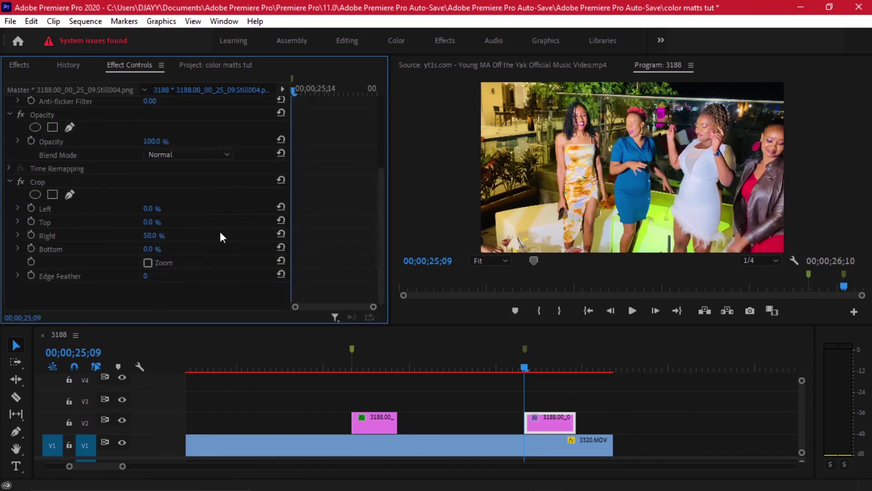
- Check the right-cropped still with V1 hidden, then show V1 again
{"action": "left_click", "coordinate": [122, 443]}
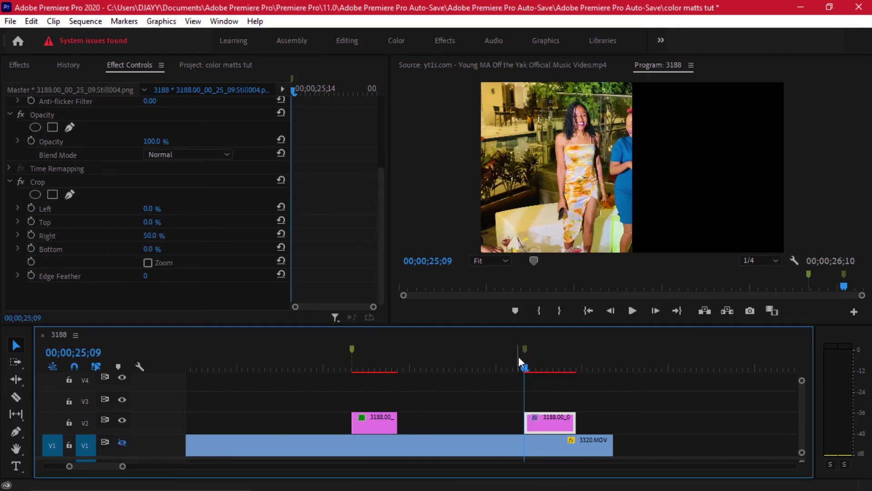
{"action": "mouse_move", "coordinate": [524, 367]}
{"action": "left_mouse_down"}
{"action": "mouse_move", "coordinate": [545, 366]}
{"action": "mouse_move", "coordinate": [524, 367]}
{"action": "left_mouse_up"}
{"action": "left_click", "coordinate": [121, 442]}
{"action": "scroll", "coordinate": [355, 173], "scroll_direction": "up", "scroll_amount": 3}
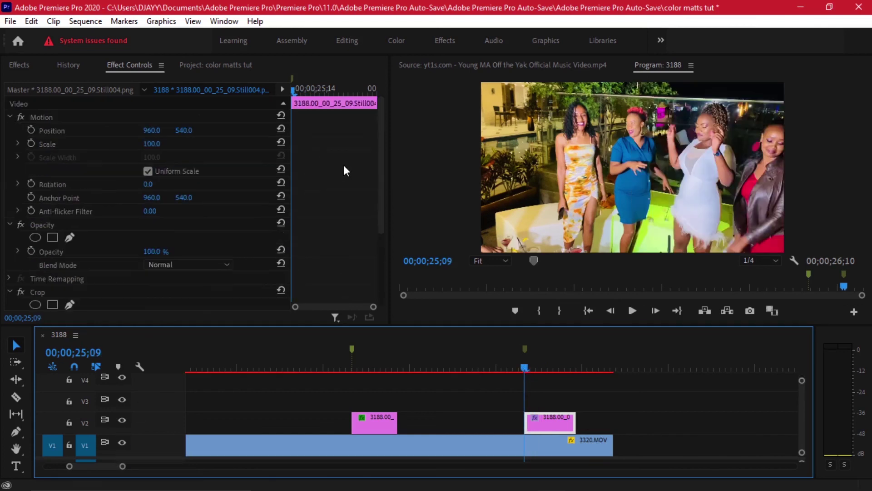
- Keyframe Still004's Position from Y 540 down to Y 1690, sliding it out the bottom
{"action": "left_click", "coordinate": [47, 117]}
{"action": "left_click", "coordinate": [32, 129]}
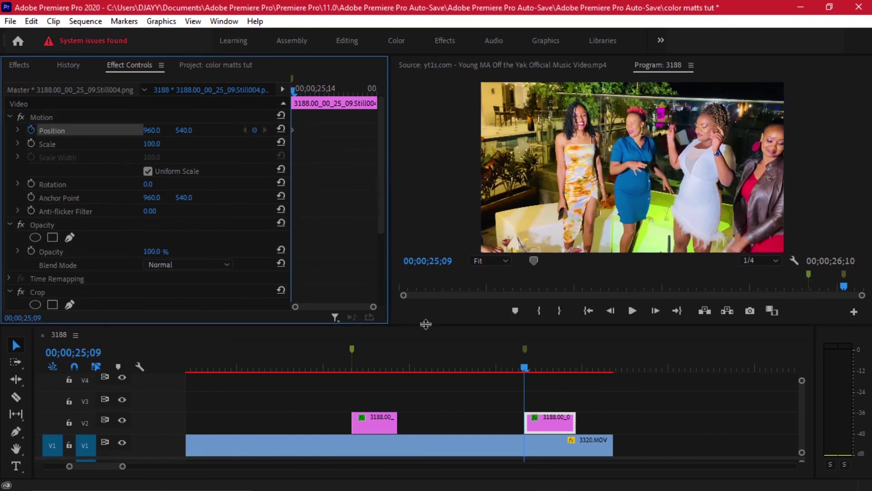
{"action": "left_click_drag", "start_coordinate": [529, 374], "coordinate": [559, 366]}
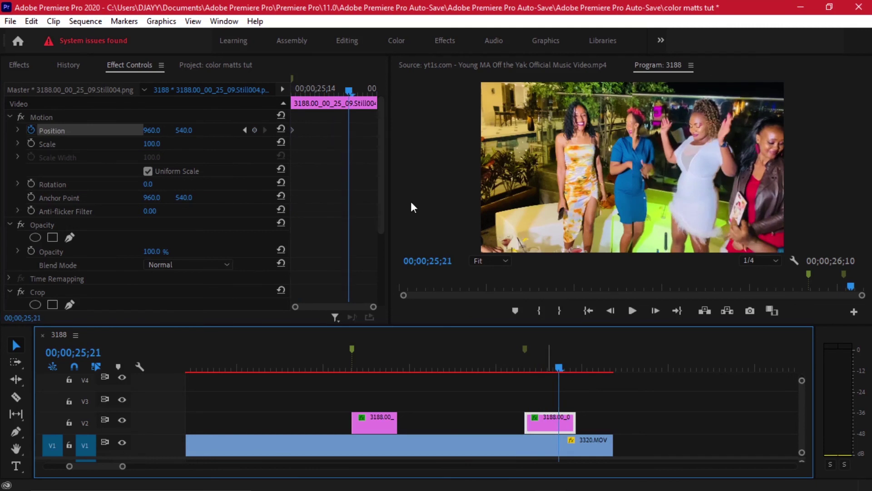
{"action": "left_click_drag", "start_coordinate": [184, 130], "coordinate": [705, 130]}
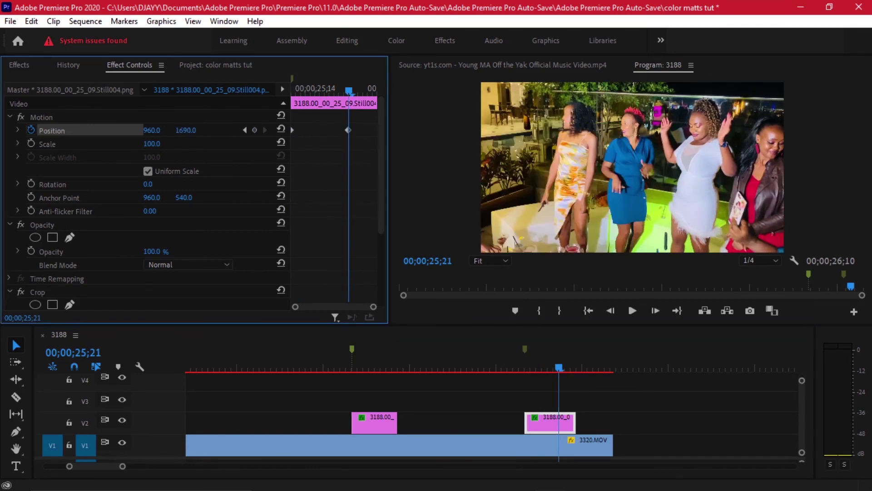
{"action": "left_click", "coordinate": [507, 363]}
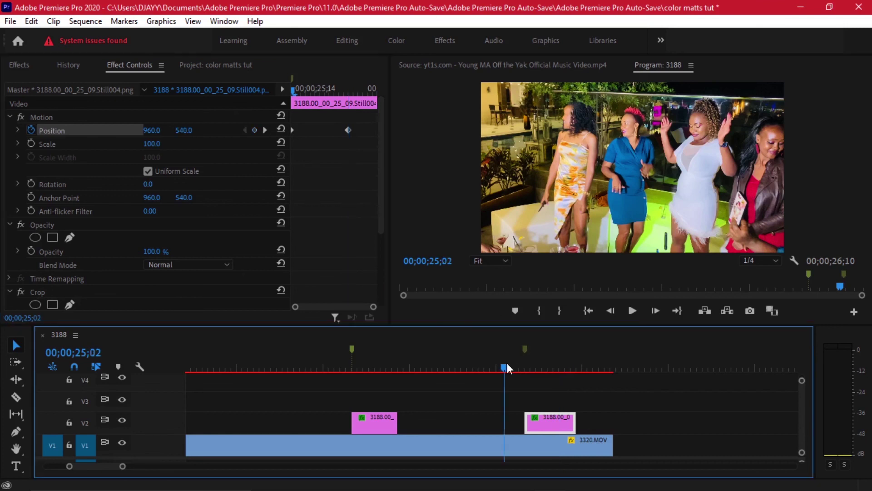